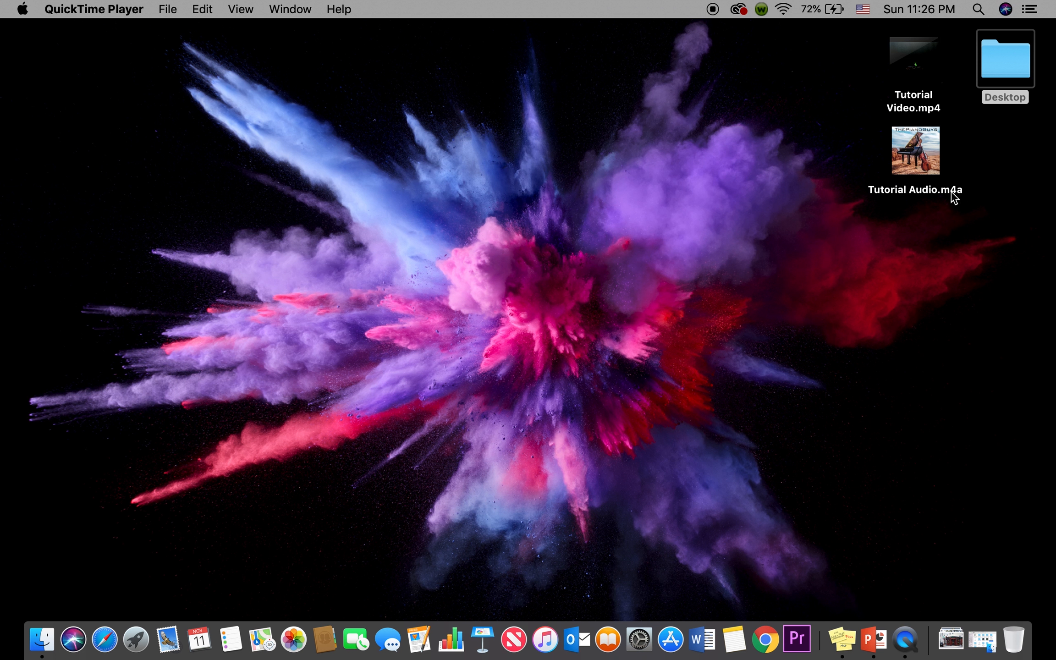
- Switch to Premiere Pro and start a new project named "Example"
mouse_move(901, 156)
click(798, 641)
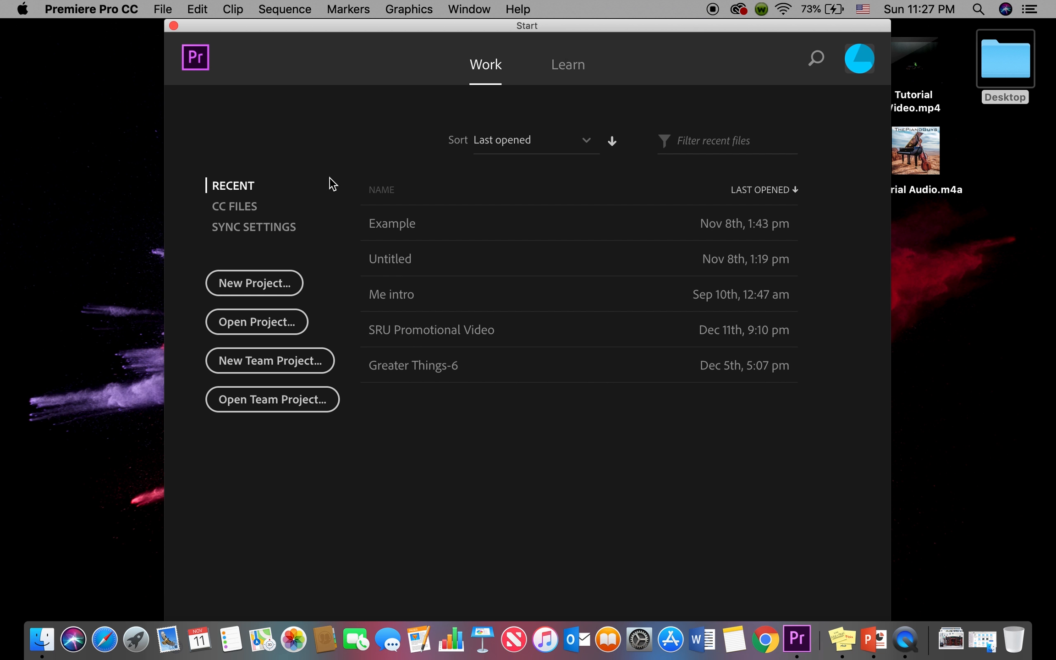
click(255, 284)
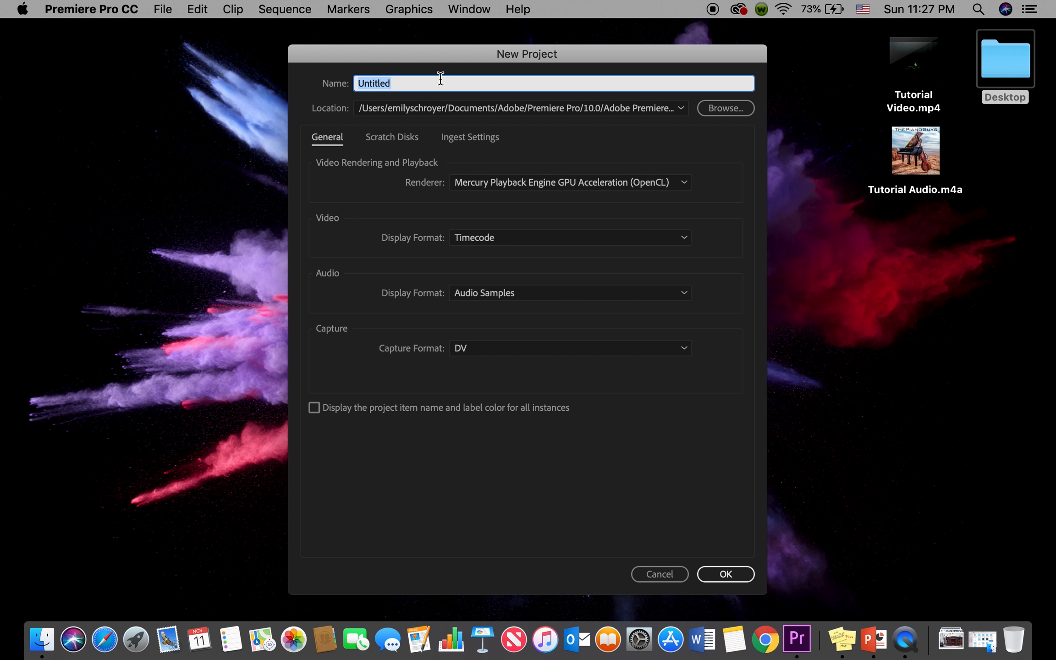
key(BackSpace)
text(Example)
- Set the project's save location to the Desktop folder and create the project
click(721, 113)
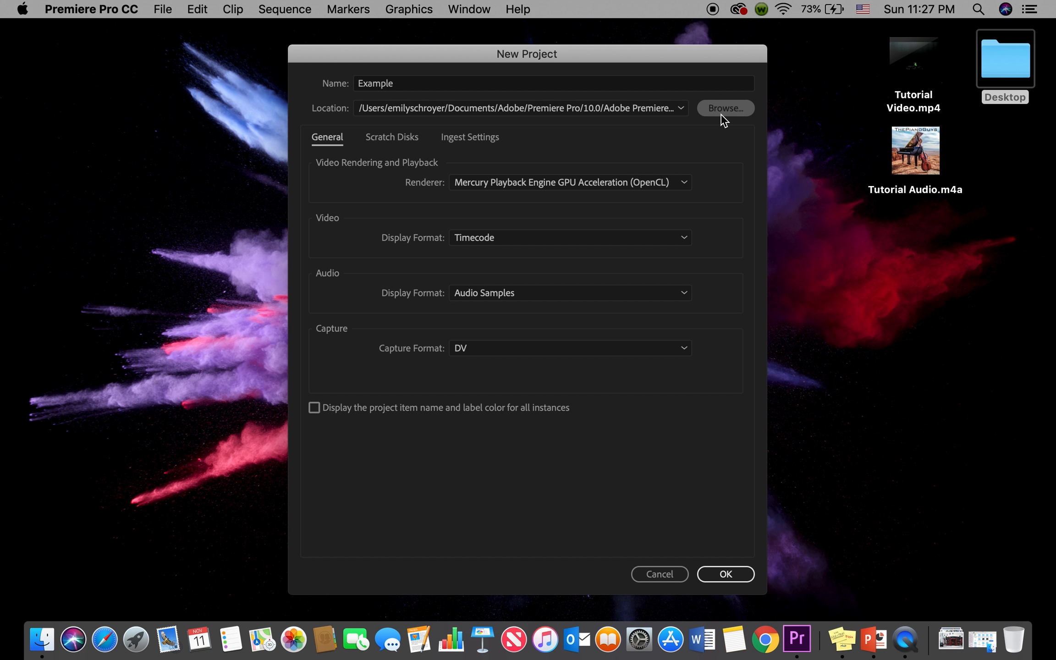
click(721, 112)
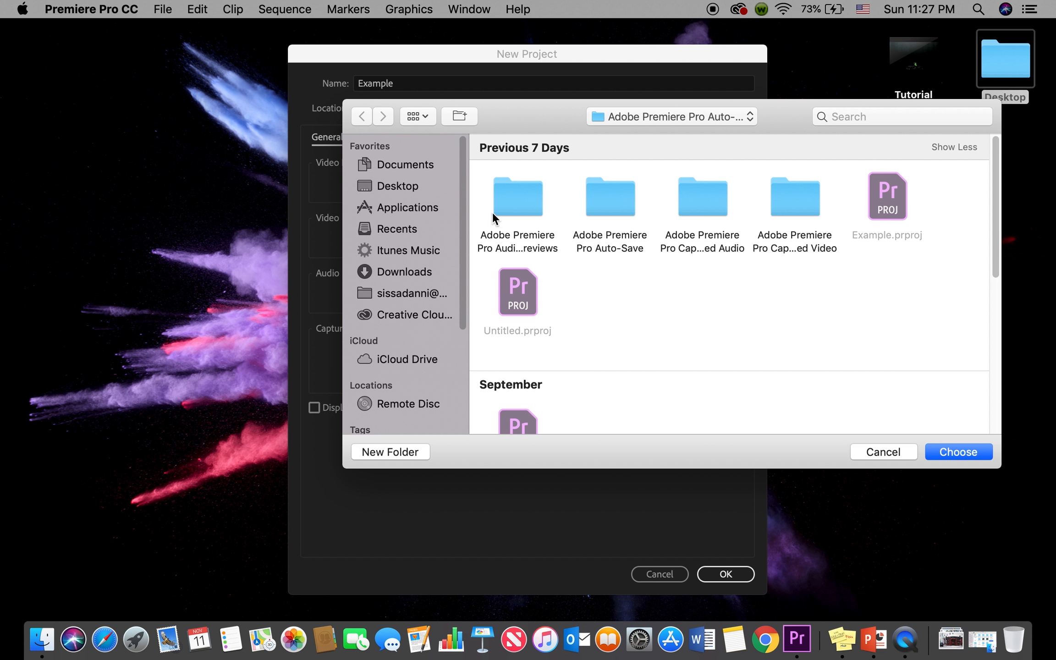
click(398, 185)
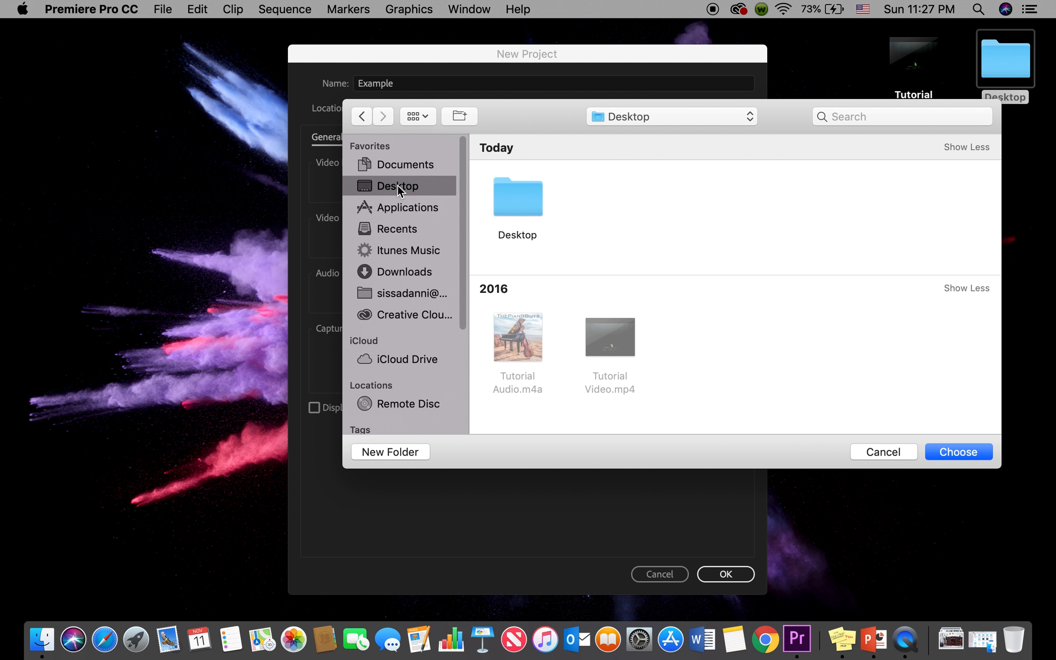
click(955, 451)
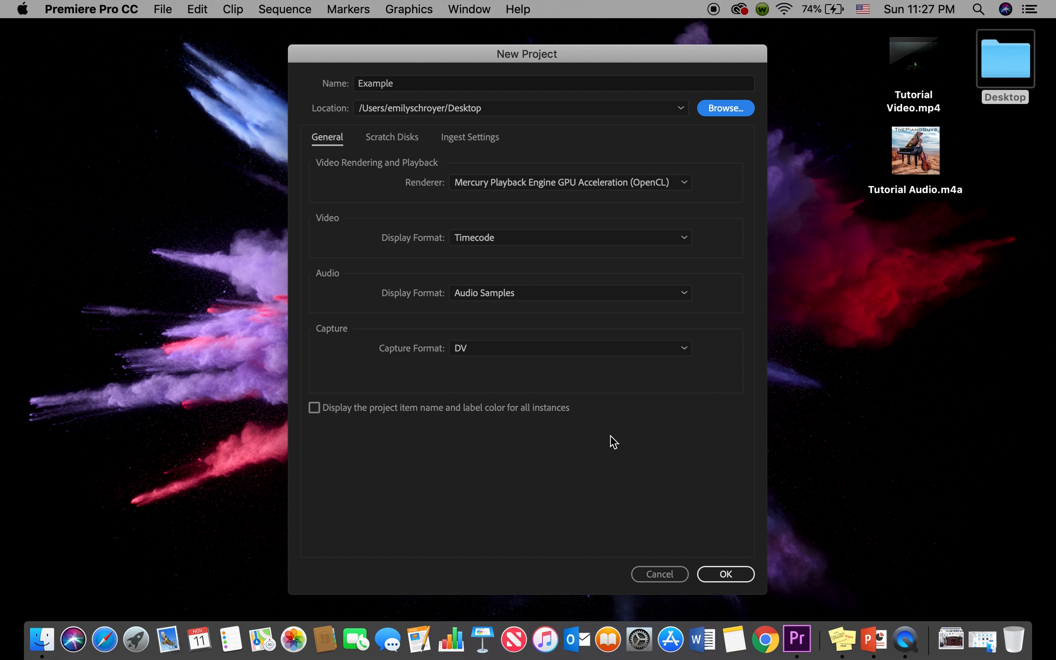
click(732, 575)
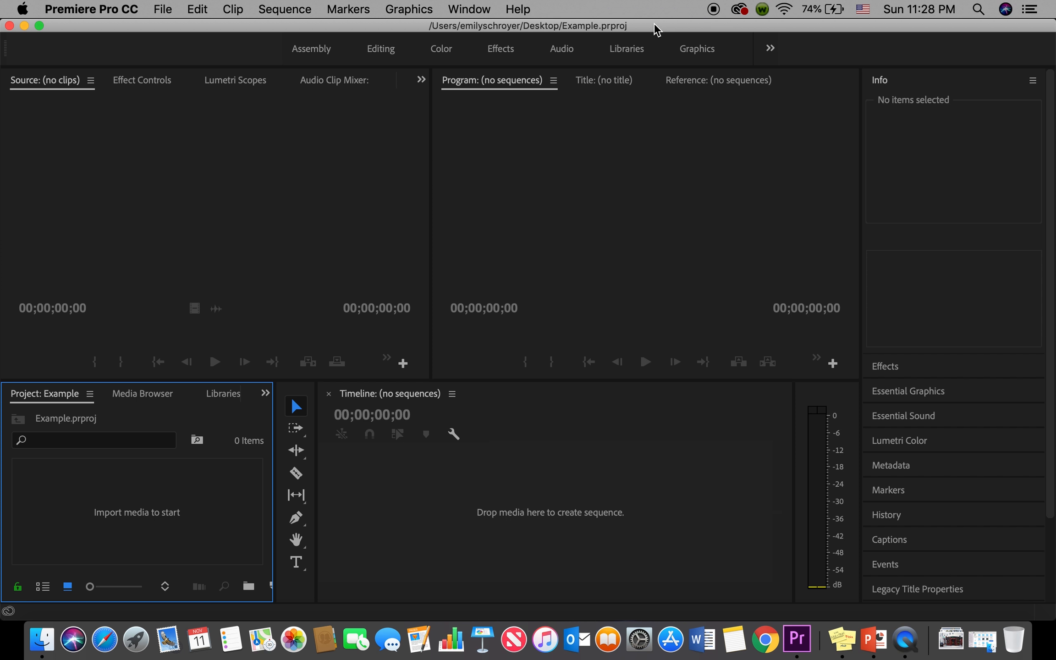
- Set the workspace layout to All Panels
click(471, 7)
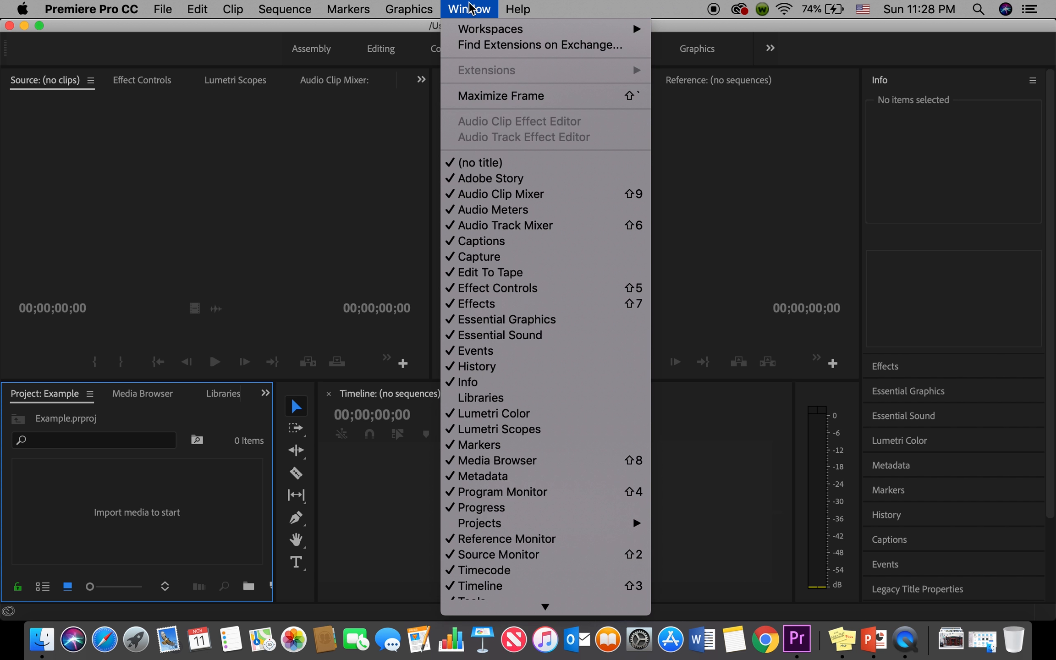
mouse_move(473, 28)
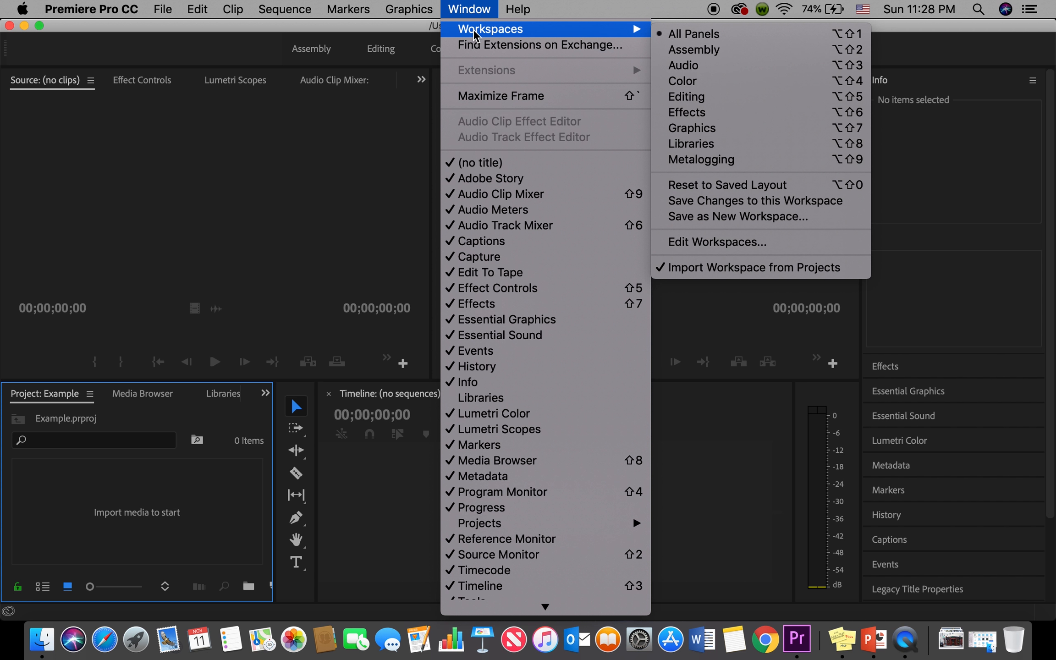
click(678, 35)
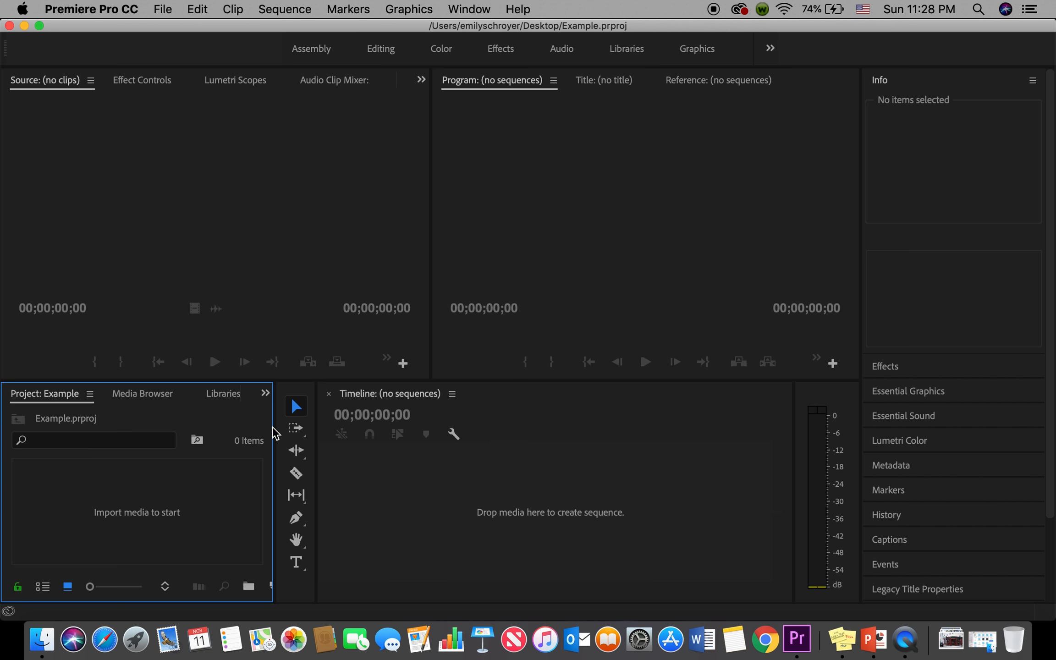
click(303, 402)
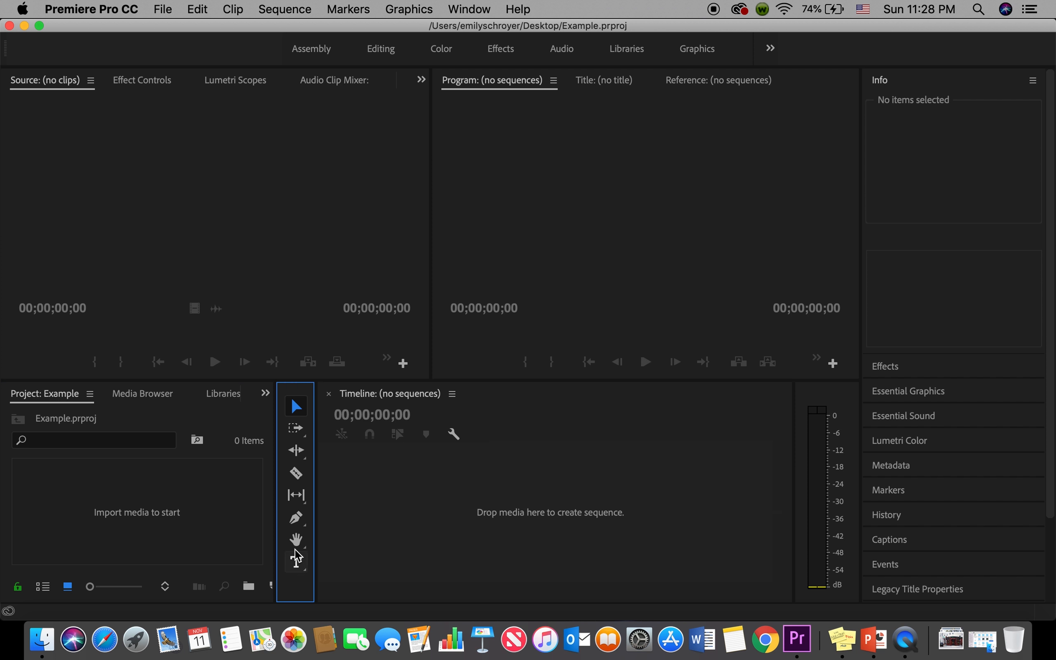
click(586, 404)
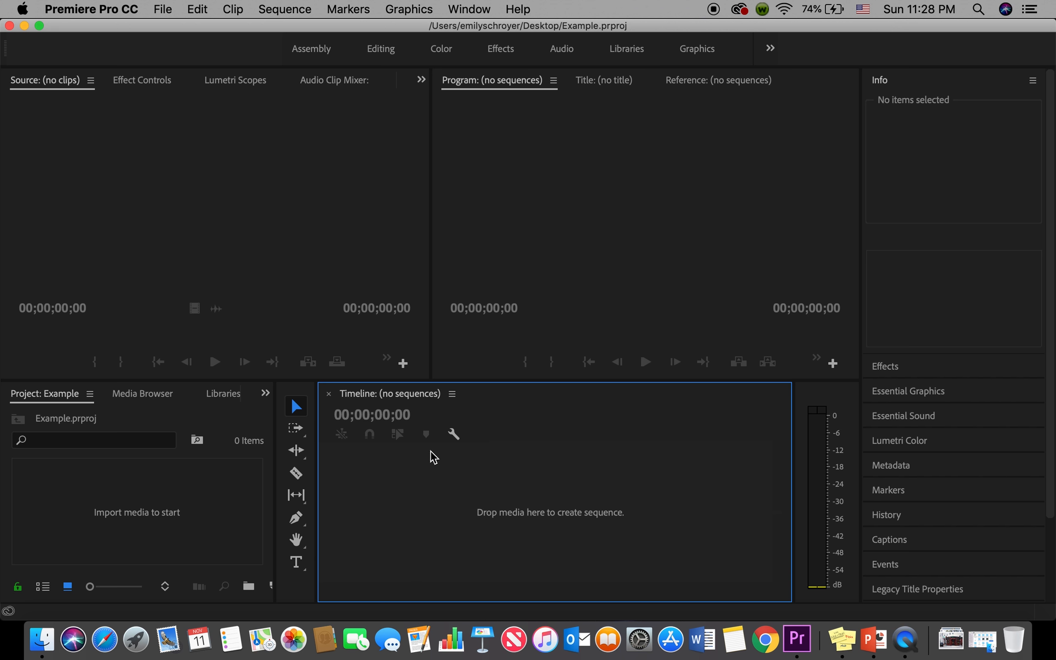
- Create a new sequence named "Tutorial" with the ARRI 1080p 23.976 preset
click(164, 13)
mouse_move(183, 32)
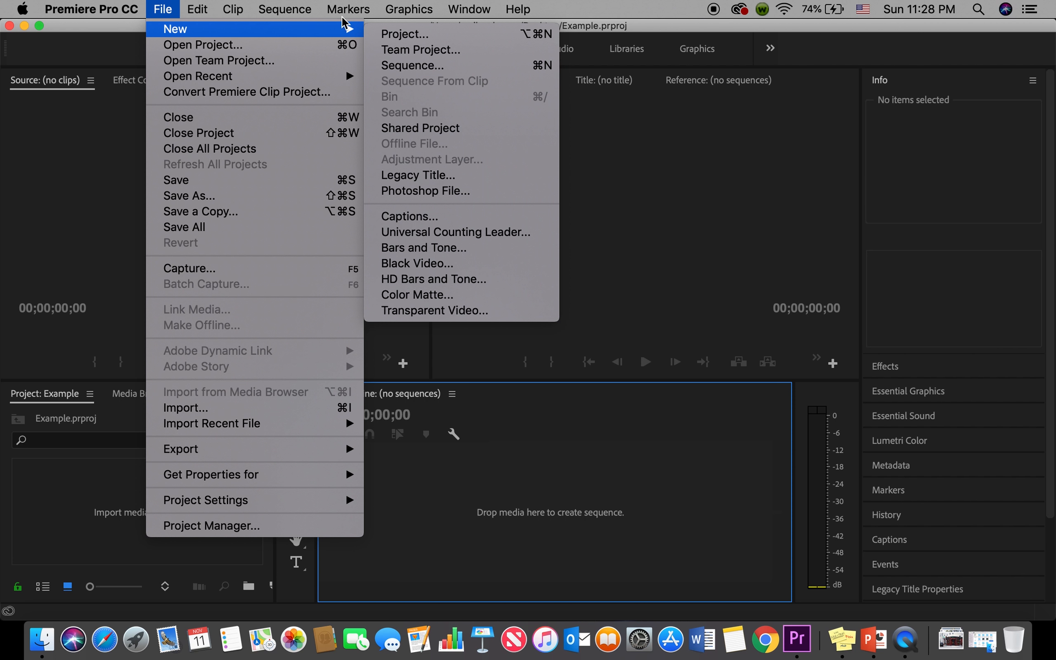
click(414, 67)
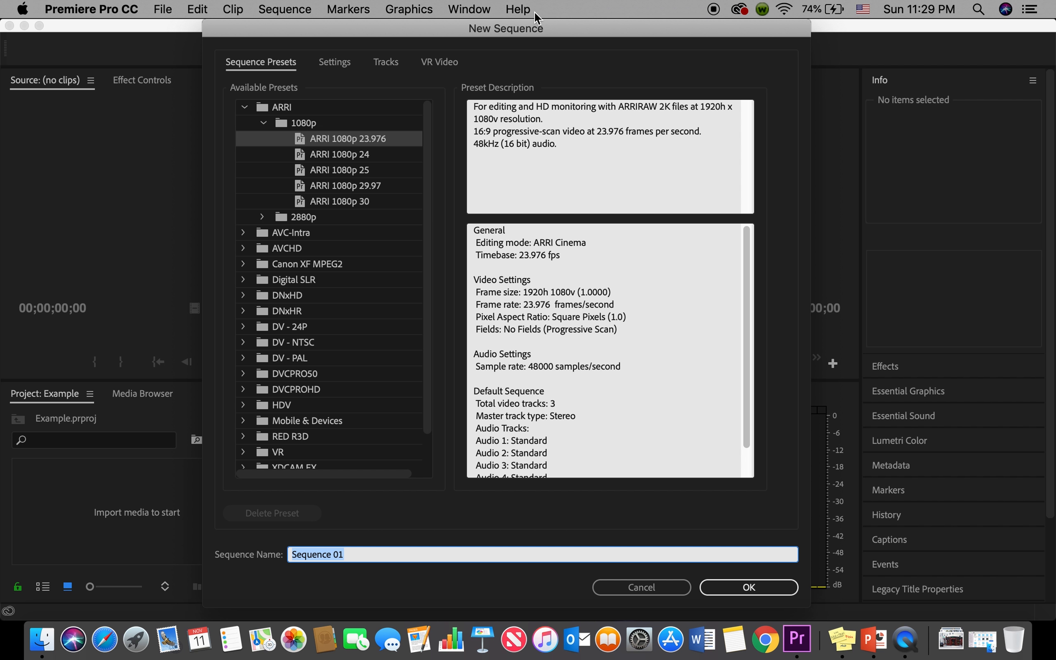
text(Tutorial)
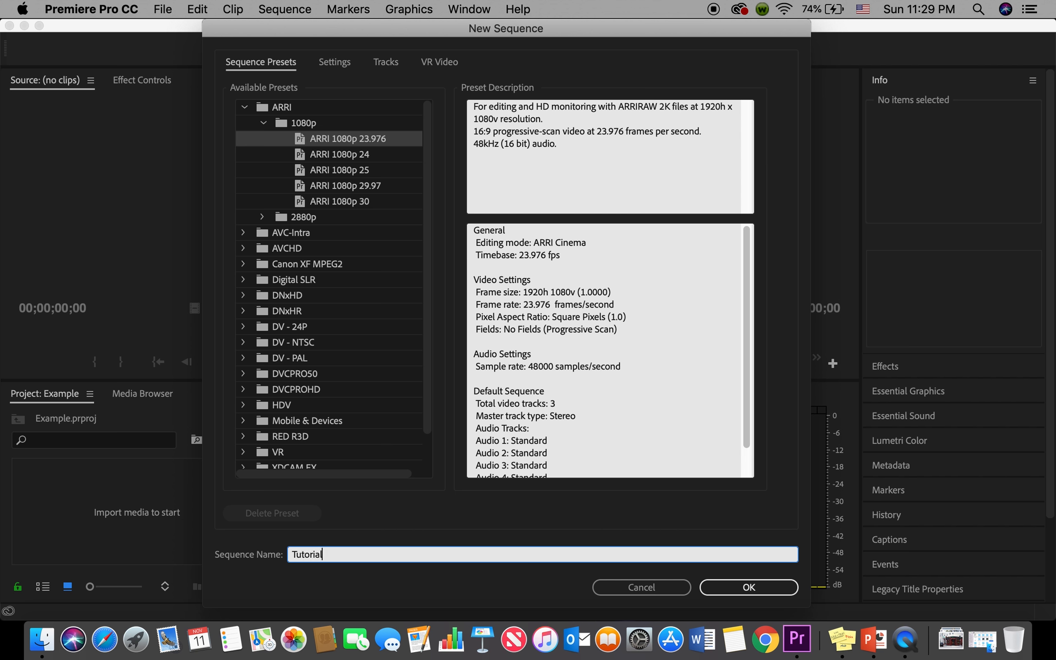
click(756, 588)
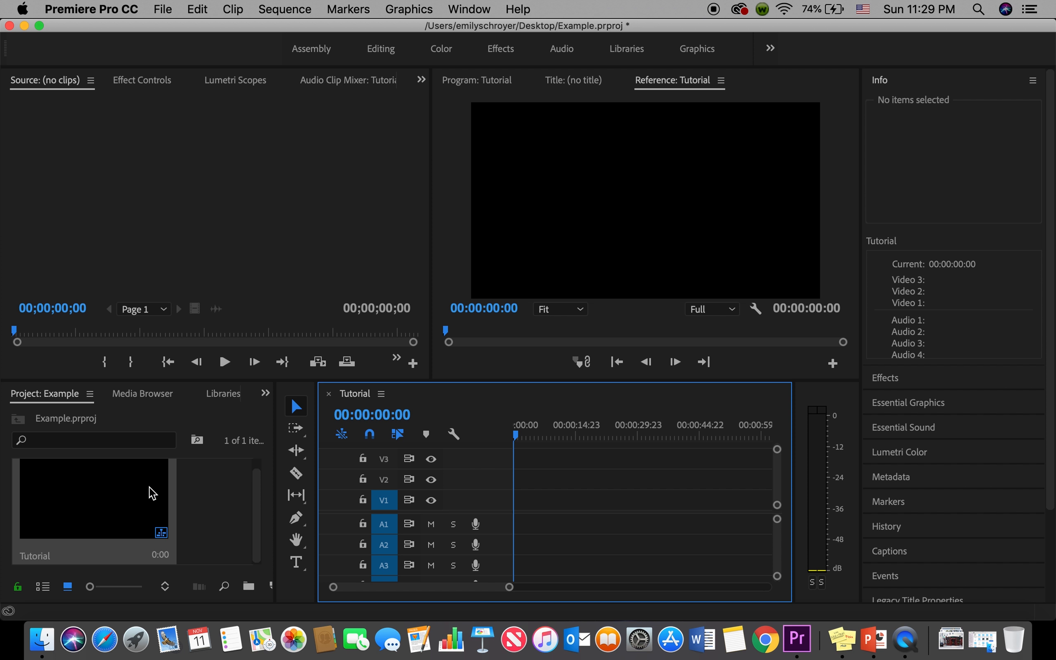
scroll(210, 492, up, 1)
scroll(210, 492, down, 1)
click(192, 398)
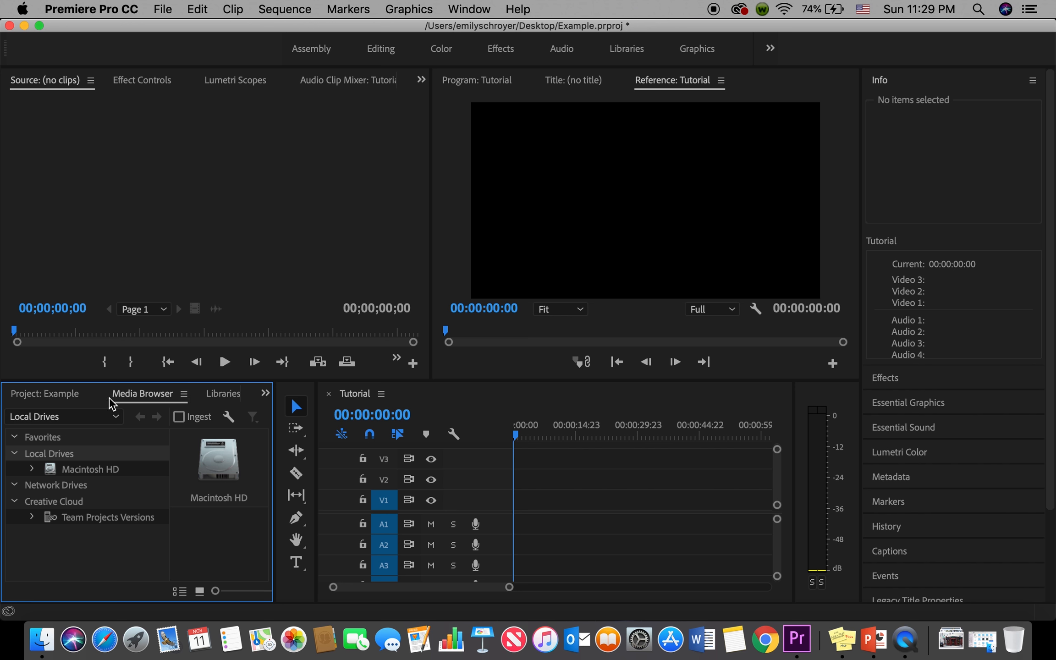
click(70, 399)
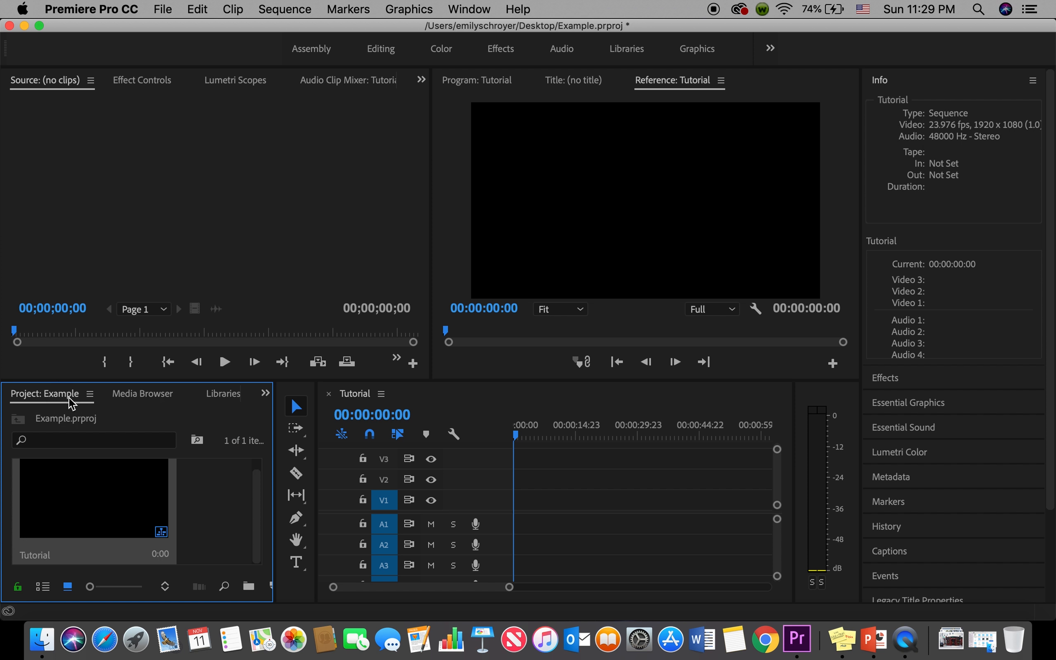
- Import Tutorial Video.mp4 from the Desktop into the project
click(161, 10)
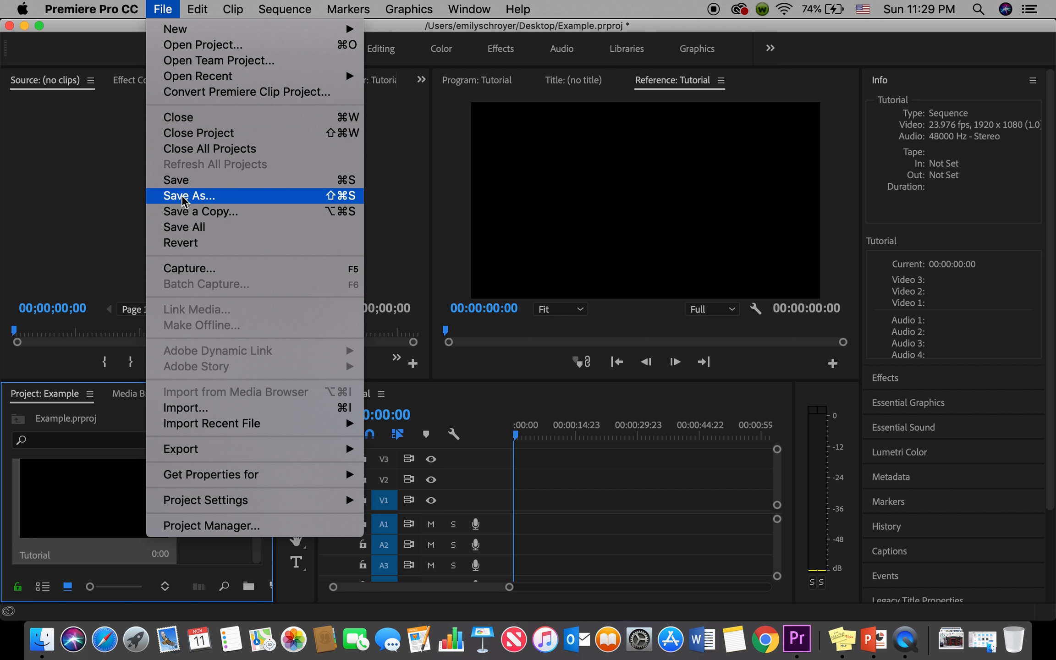
click(196, 410)
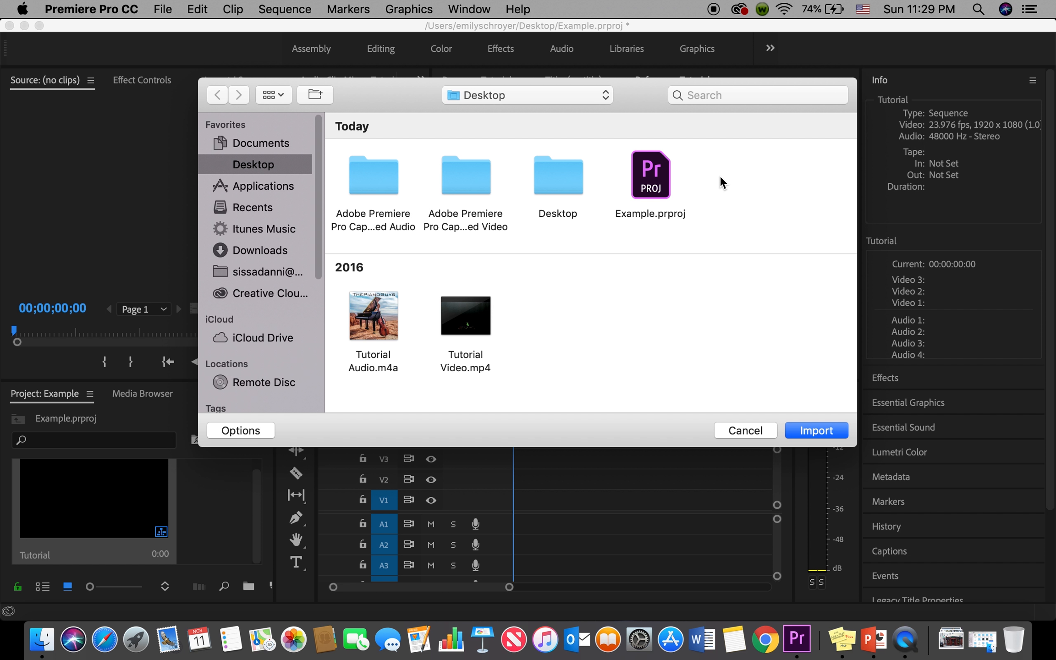
click(450, 322)
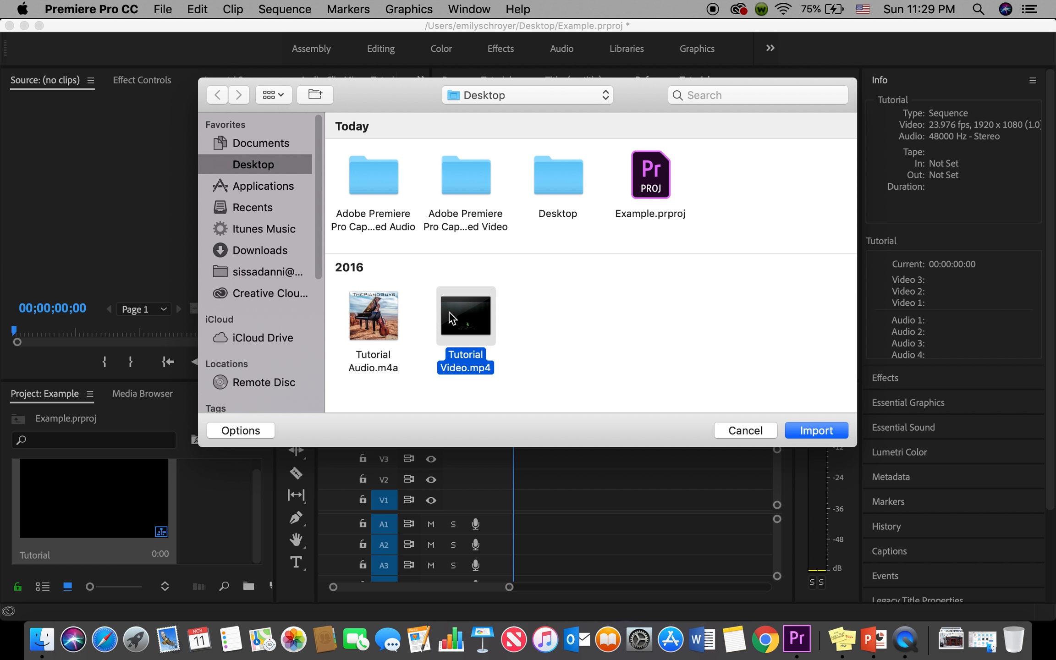
click(810, 432)
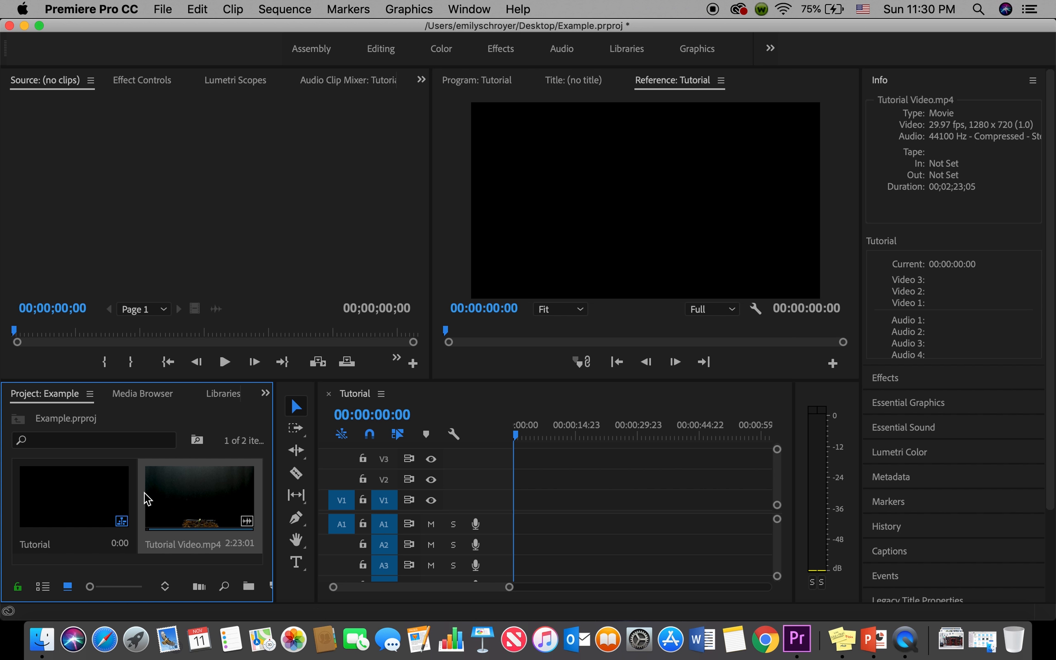
- Place Tutorial Video.mp4 at the start of tracks V1 and A1, changing the sequence settings to match the clip
drag(144, 499, 468, 509)
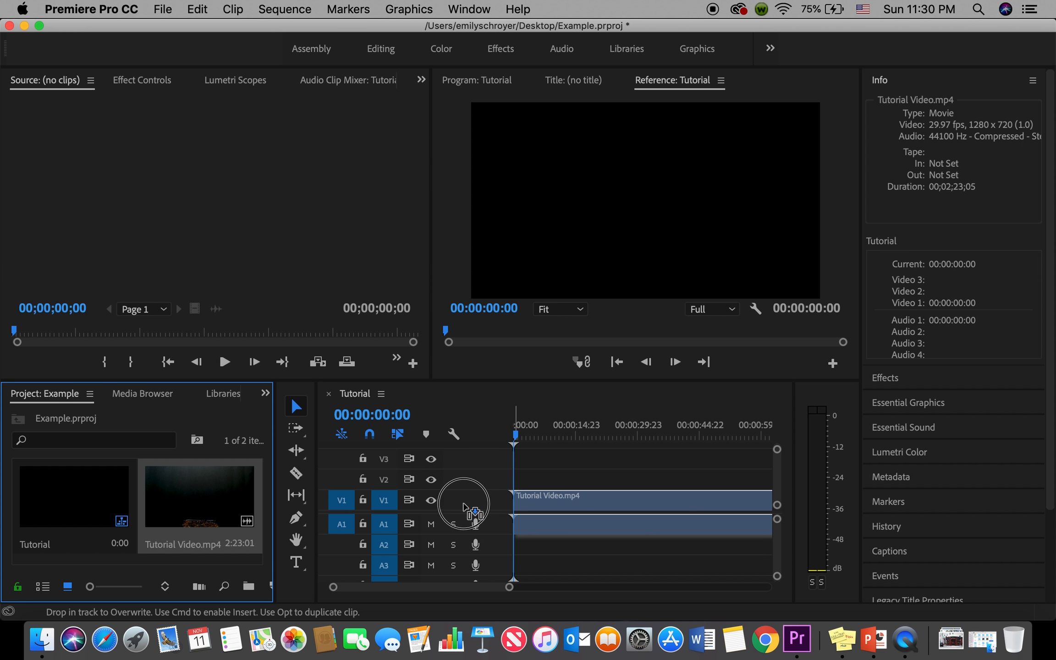
drag(463, 503, 463, 506)
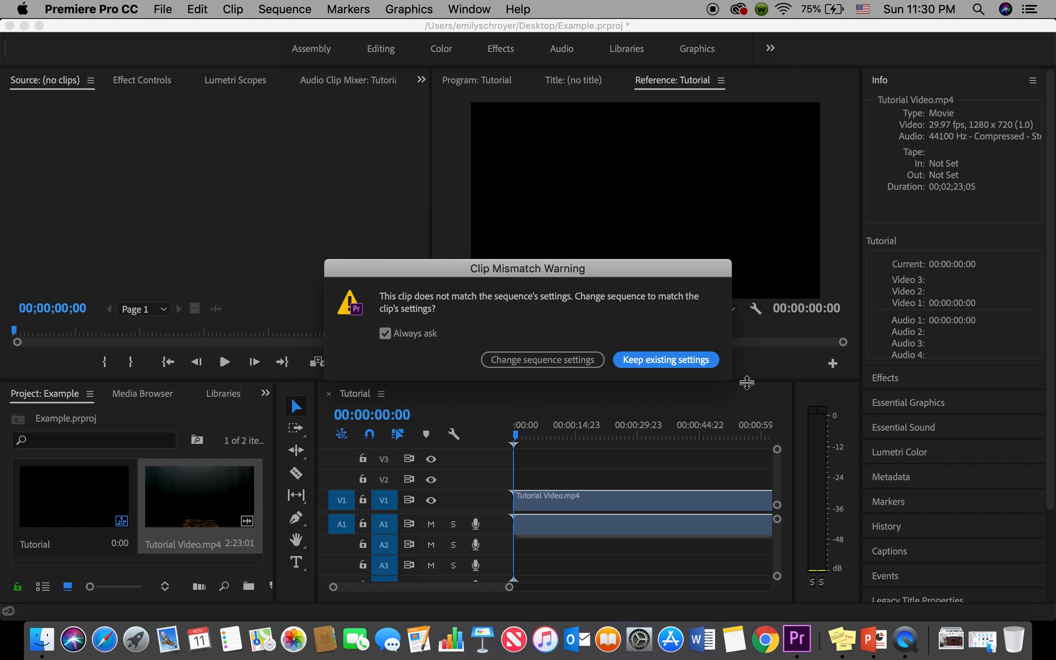
click(559, 362)
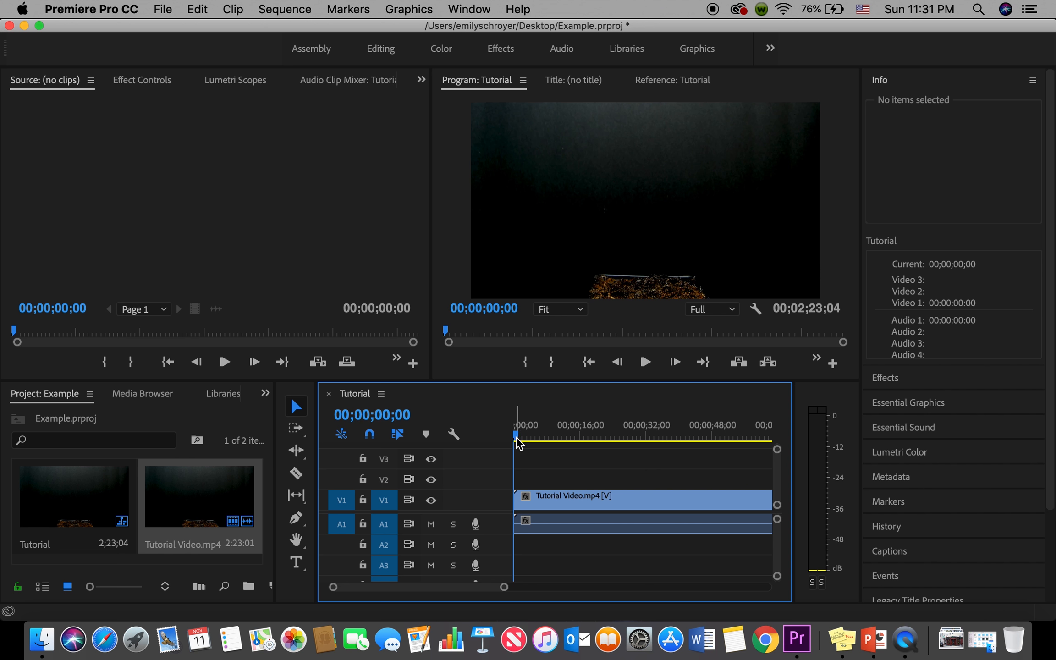
- Split the Tutorial Video.mp4 clip at 00;01;03;06 with the Razor tool, and return to the Selection tool
drag(516, 438, 717, 453)
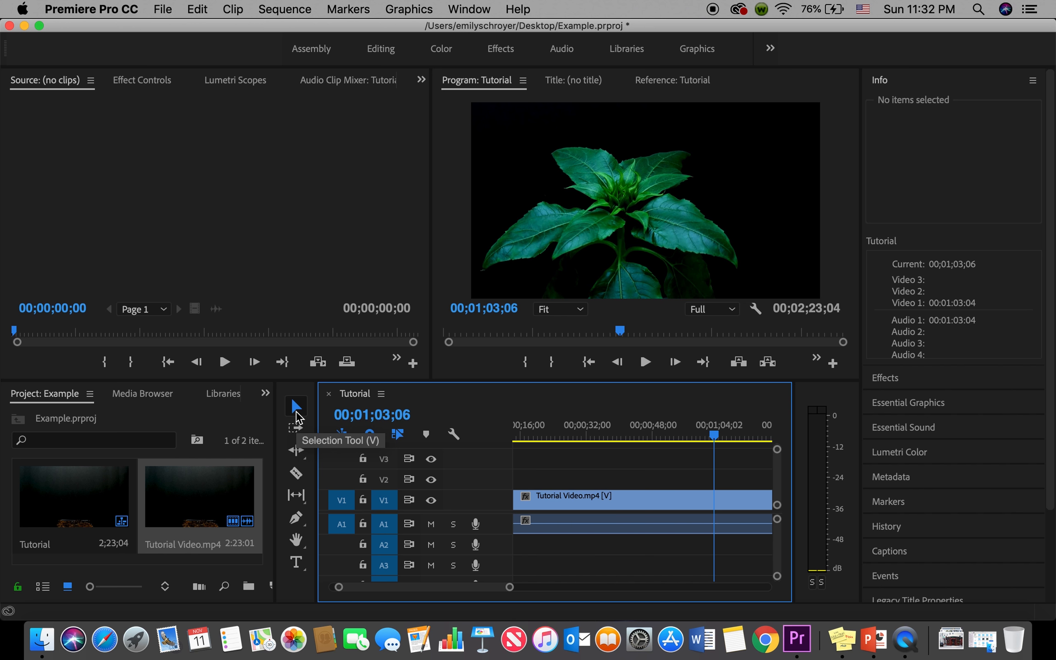
click(296, 474)
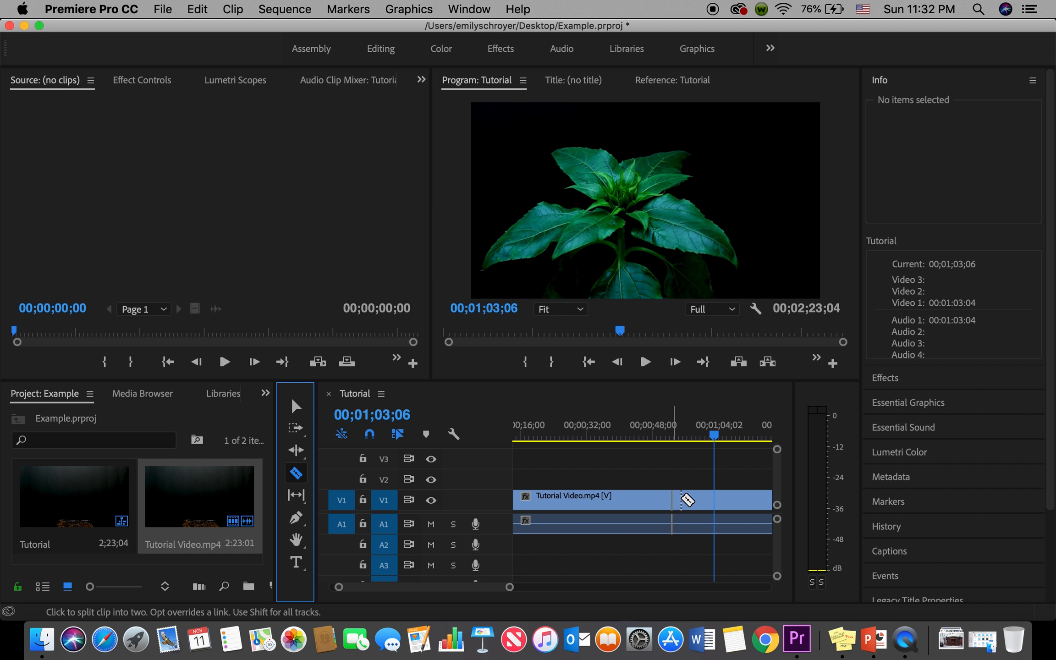
click(715, 498)
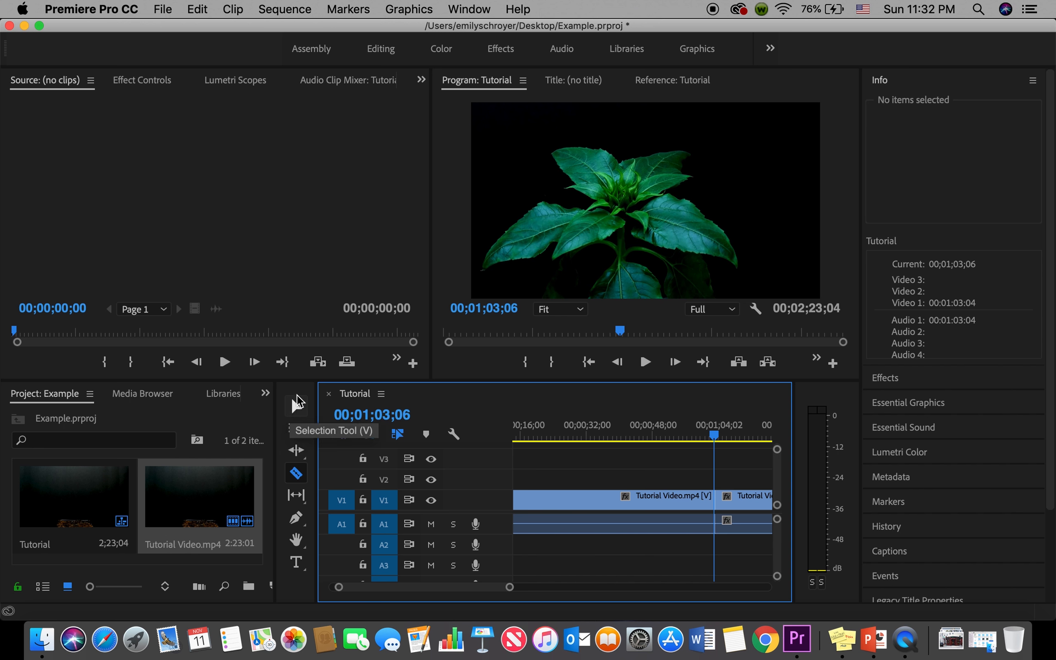
click(295, 406)
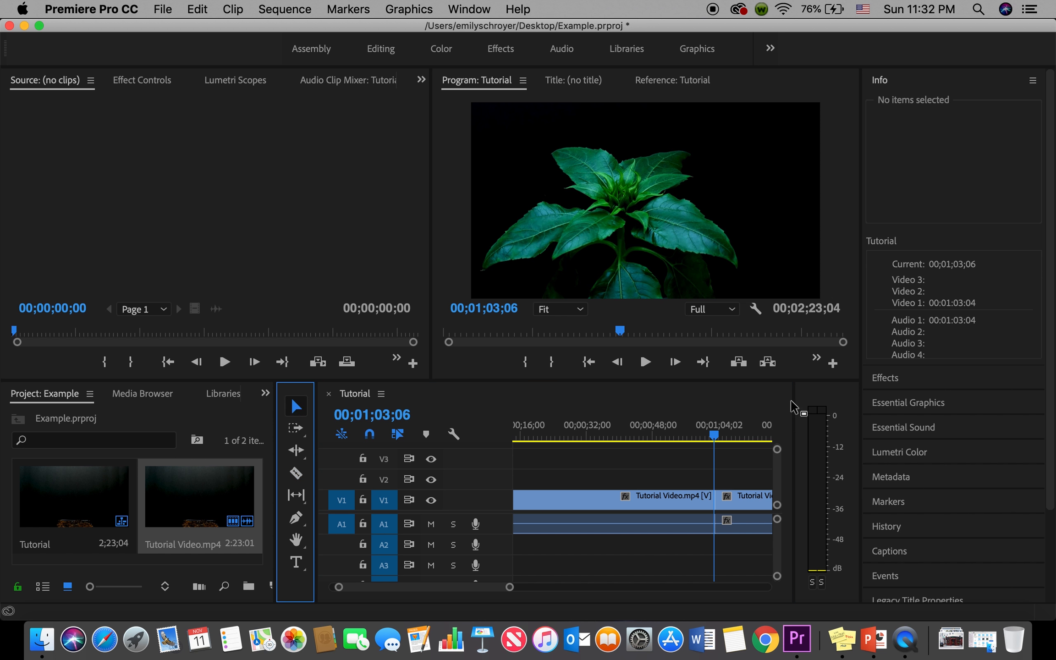
- Split the first segment of the video clip at 00;00;36;05 with the Razor tool, and return to the Selection tool
drag(717, 443, 741, 440)
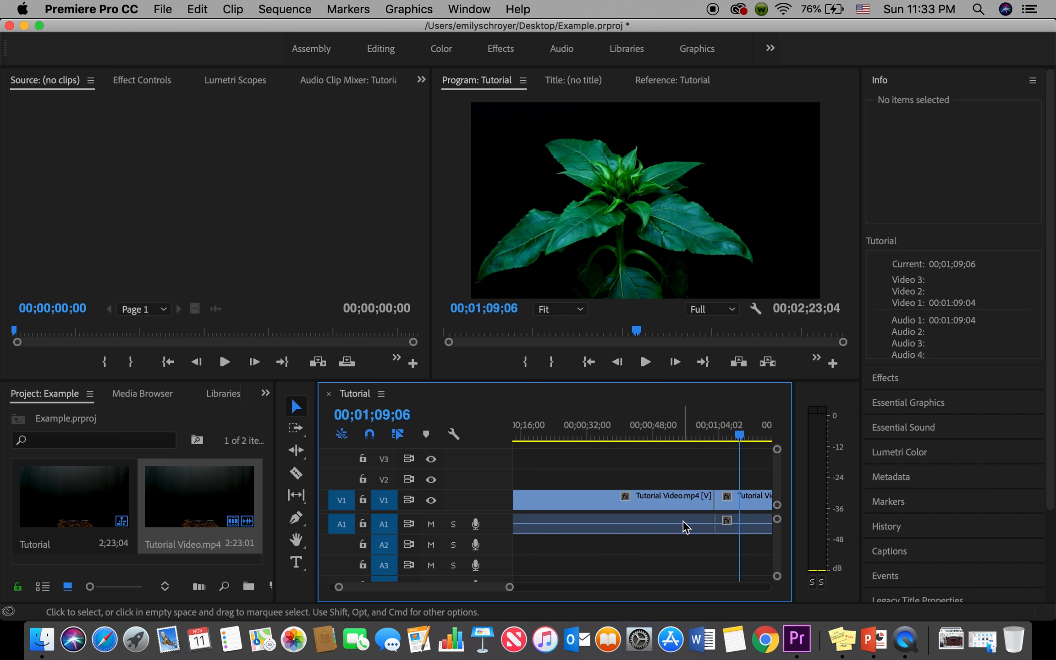
mouse_move(702, 501)
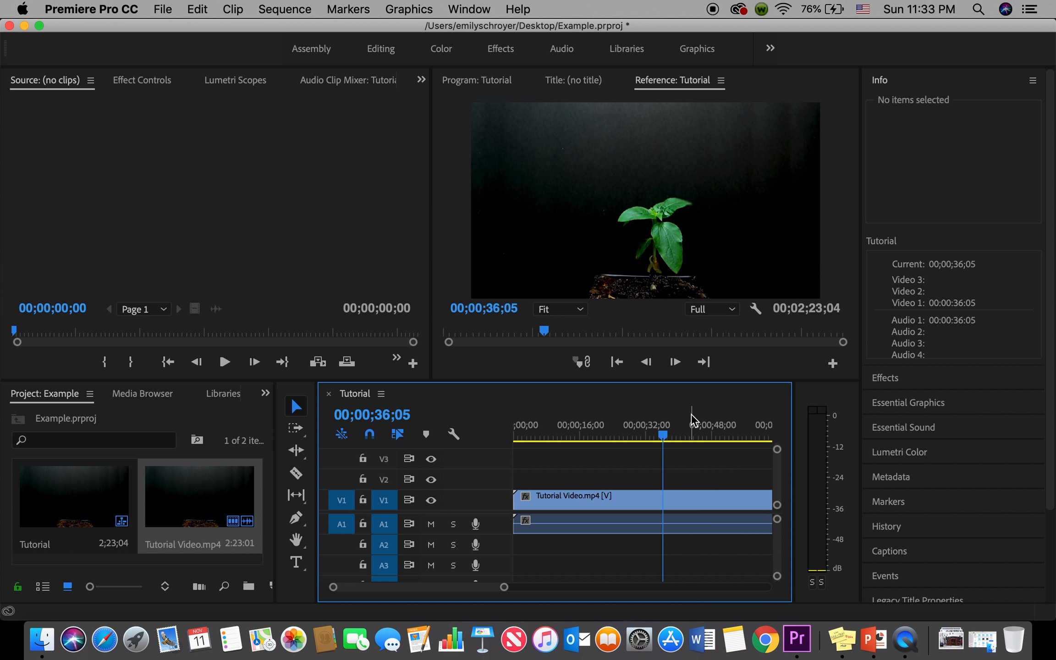
scroll(692, 420, right, 2)
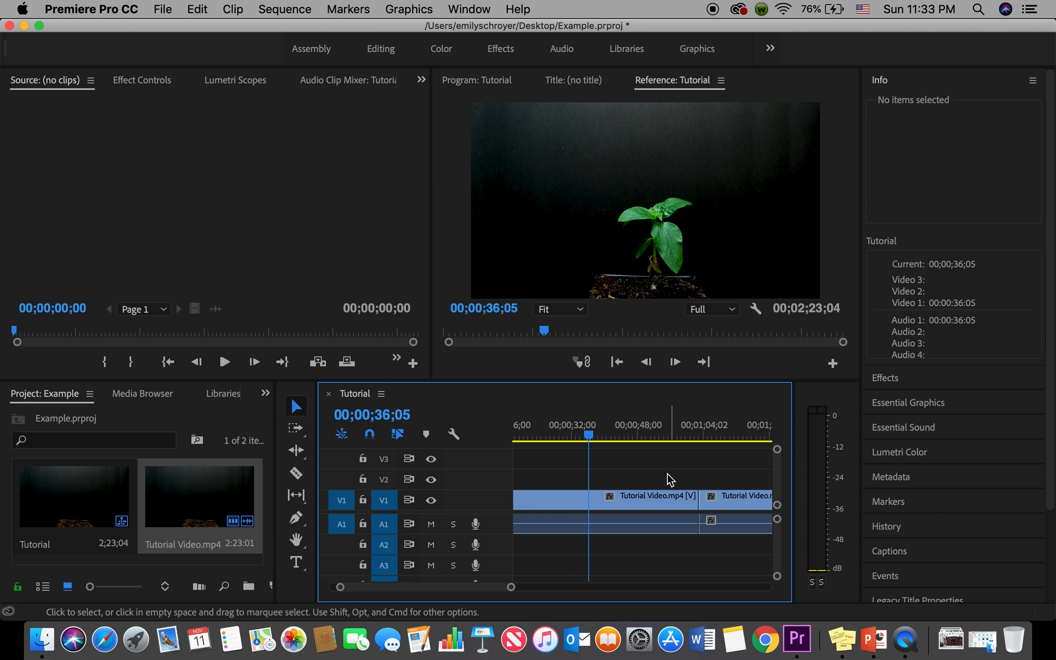
click(299, 478)
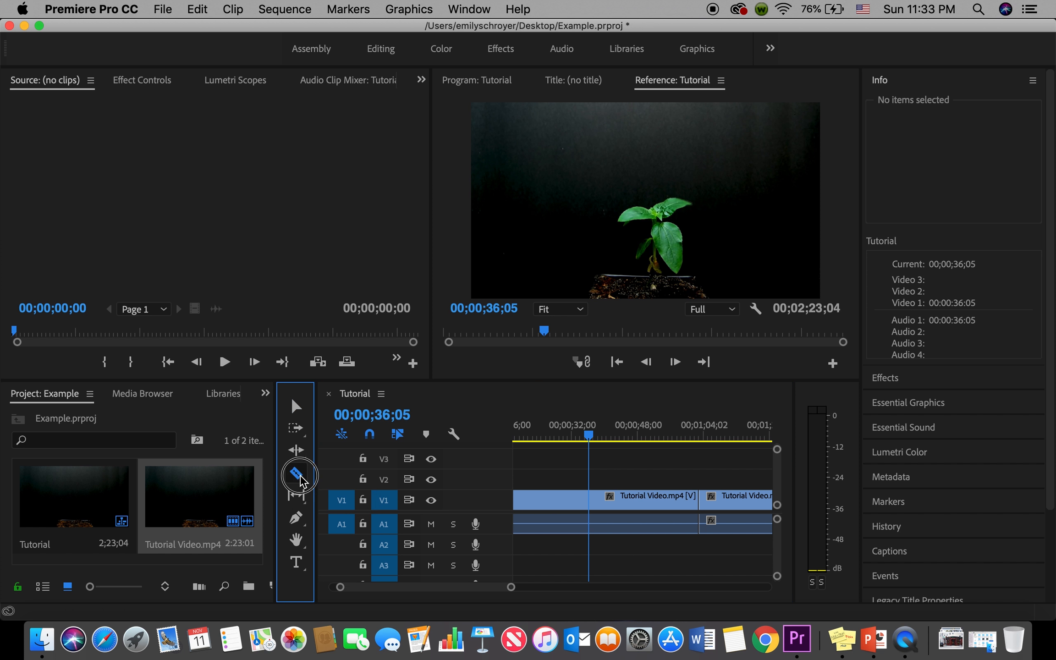
click(590, 497)
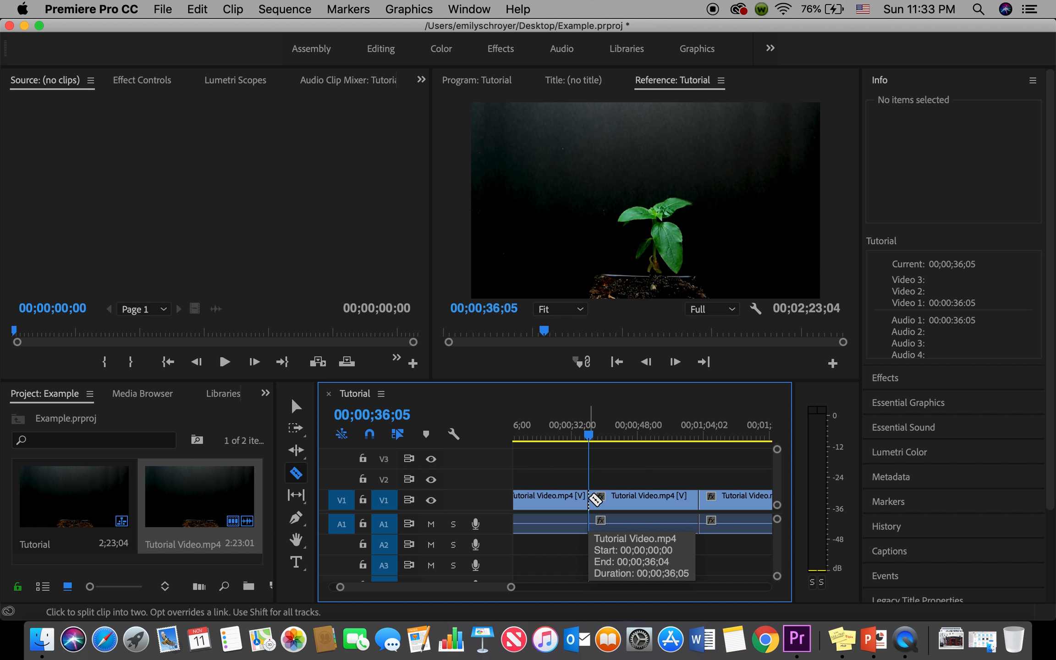
click(296, 407)
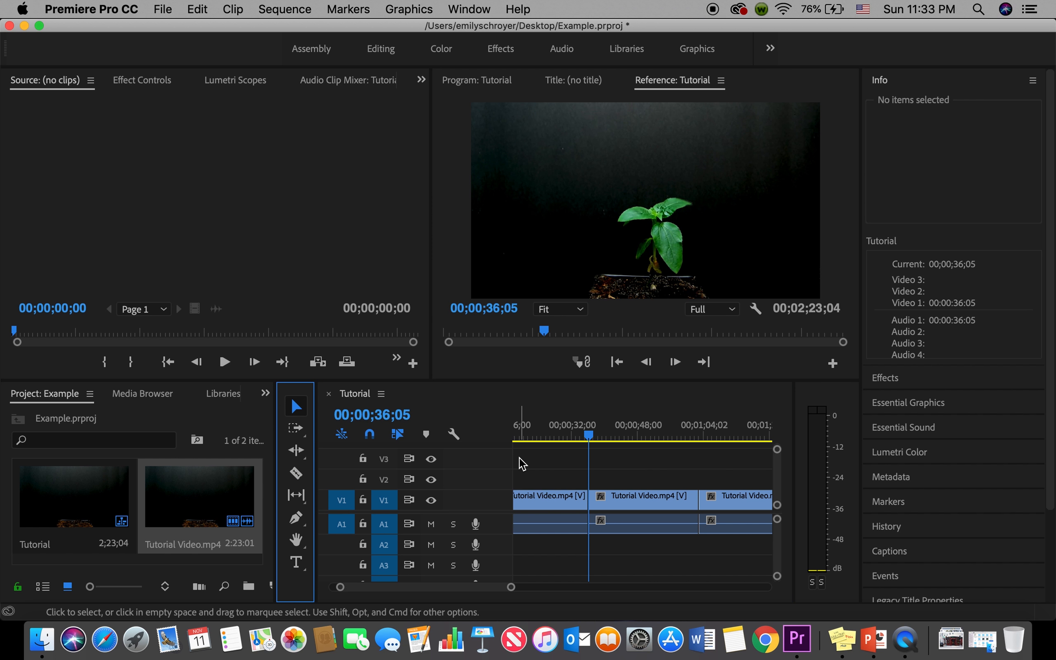
- Ripple delete the middle Tutorial Video.mp4 segment, the one starting at 00;00;36;05
right_click(629, 501)
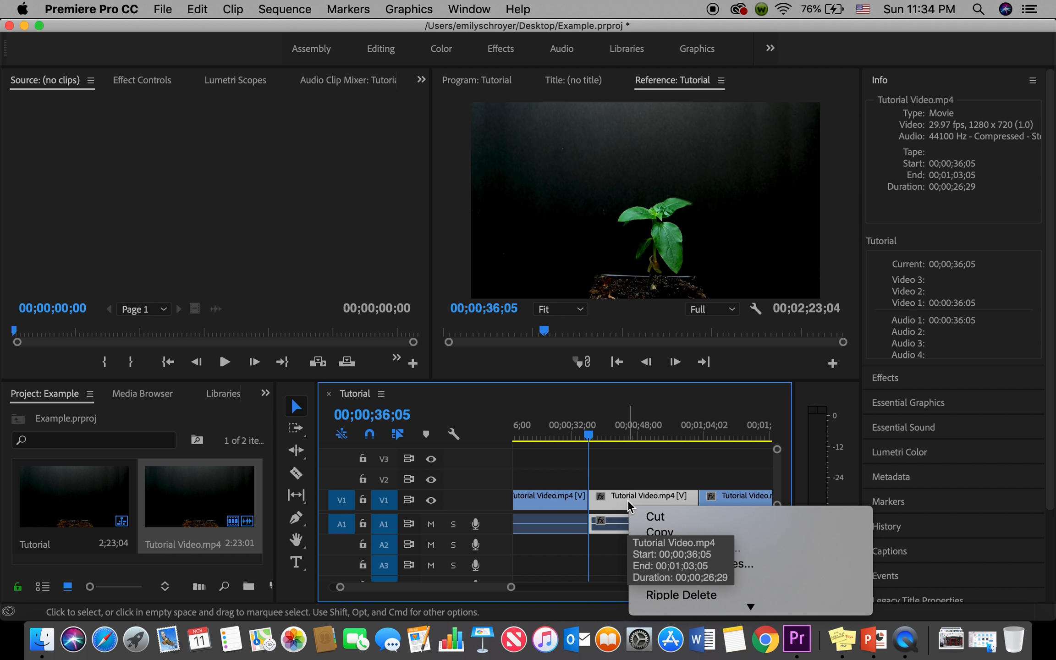
mouse_move(754, 605)
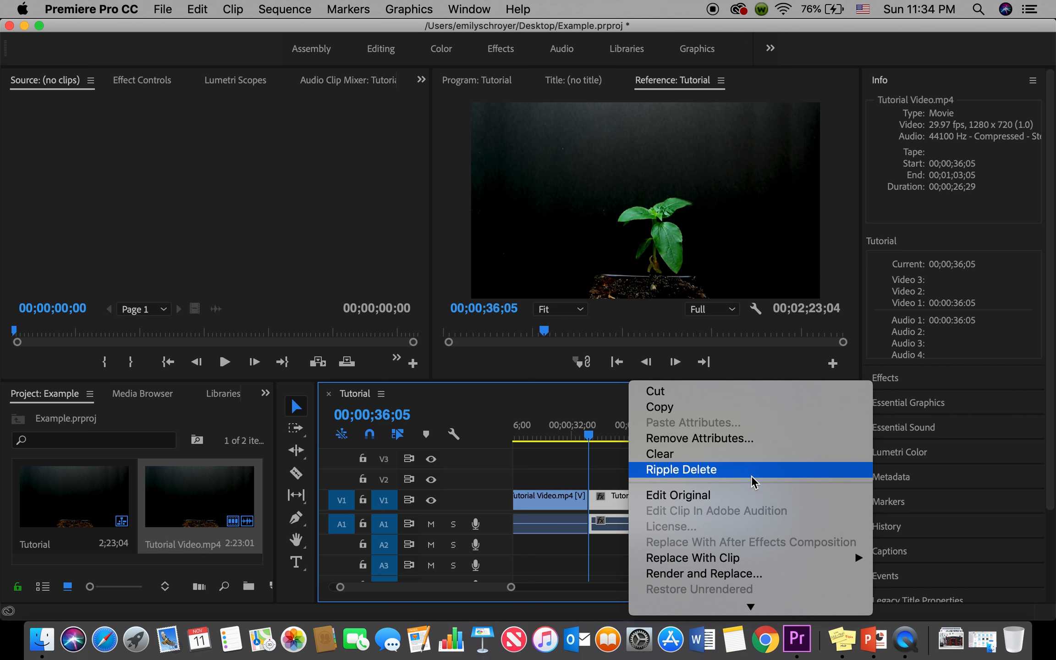
click(754, 470)
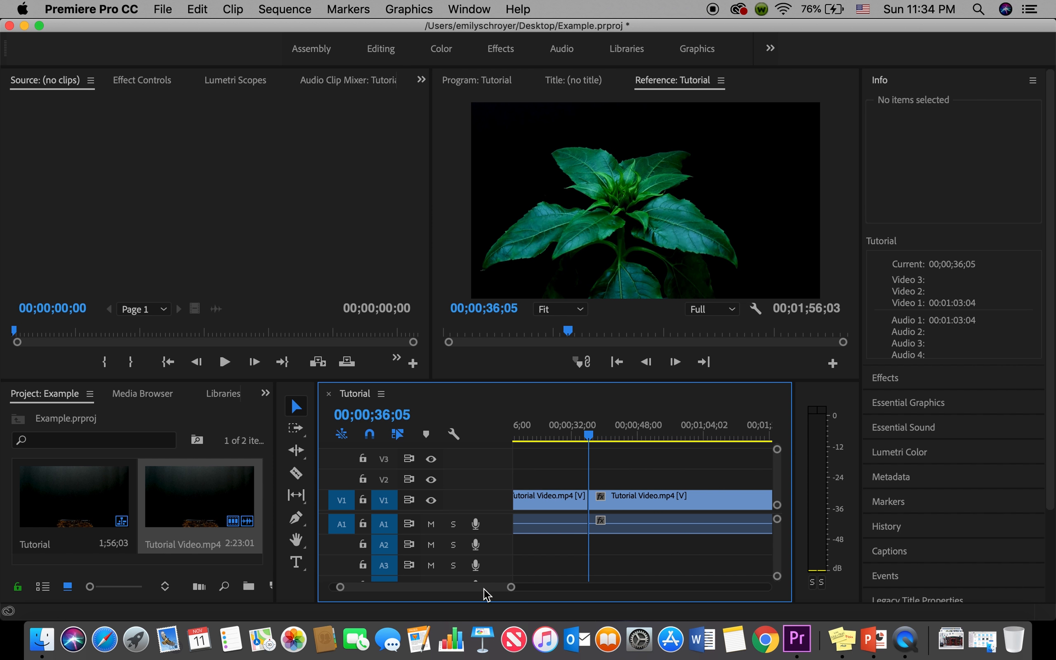
- Move the playhead back to the start of the sequence at 00;00;00;00
drag(486, 595, 425, 590)
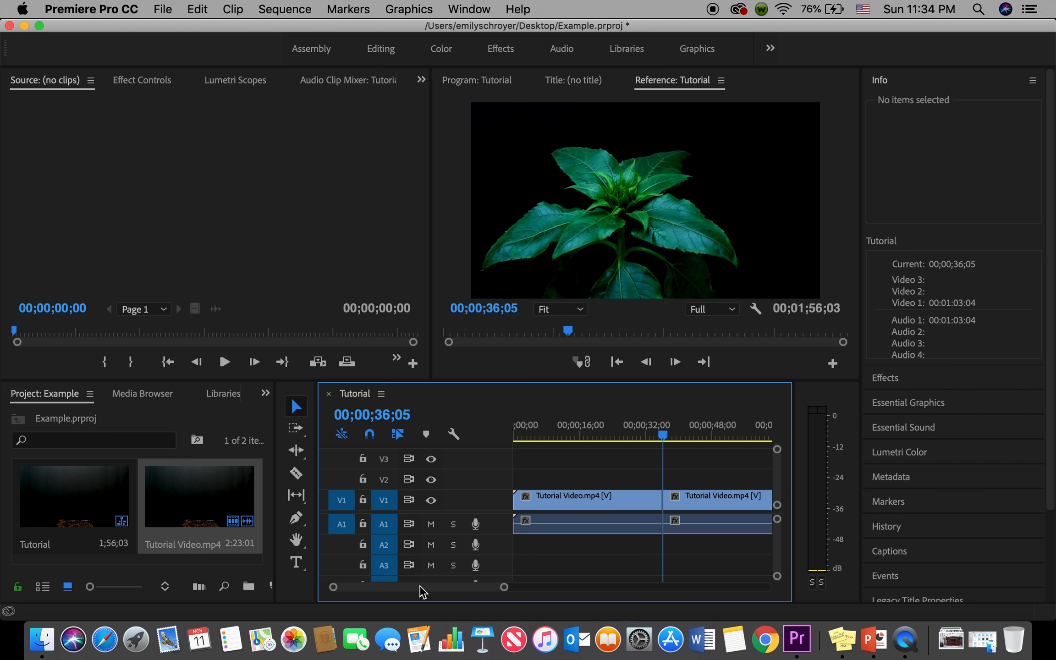
mouse_move(465, 592)
mouse_down()
mouse_move(476, 595)
mouse_move(466, 595)
mouse_up()
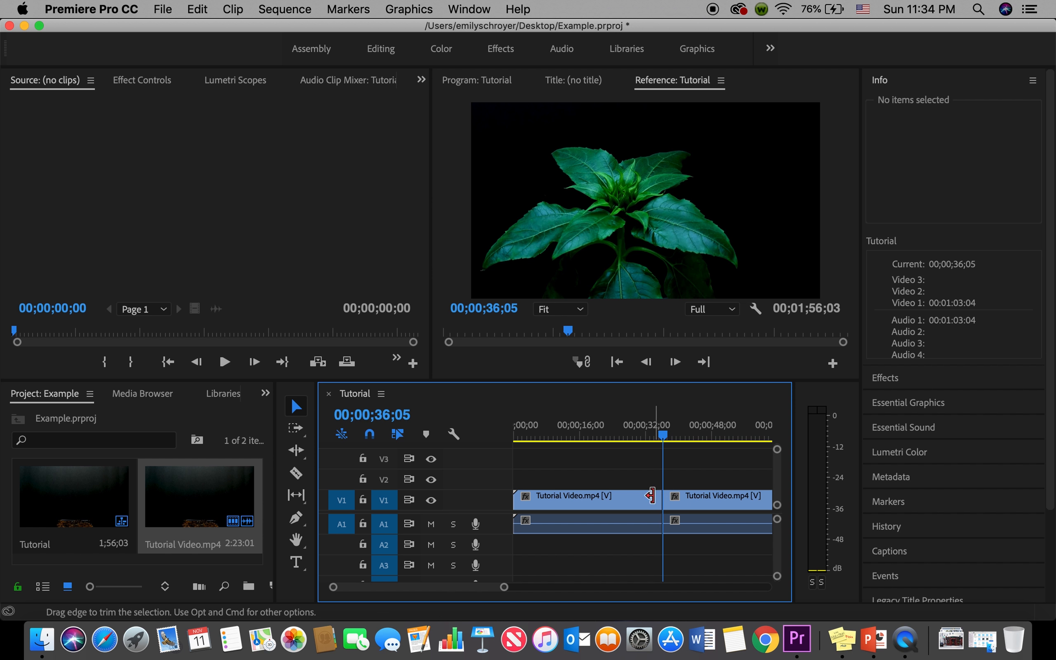
drag(665, 436, 496, 433)
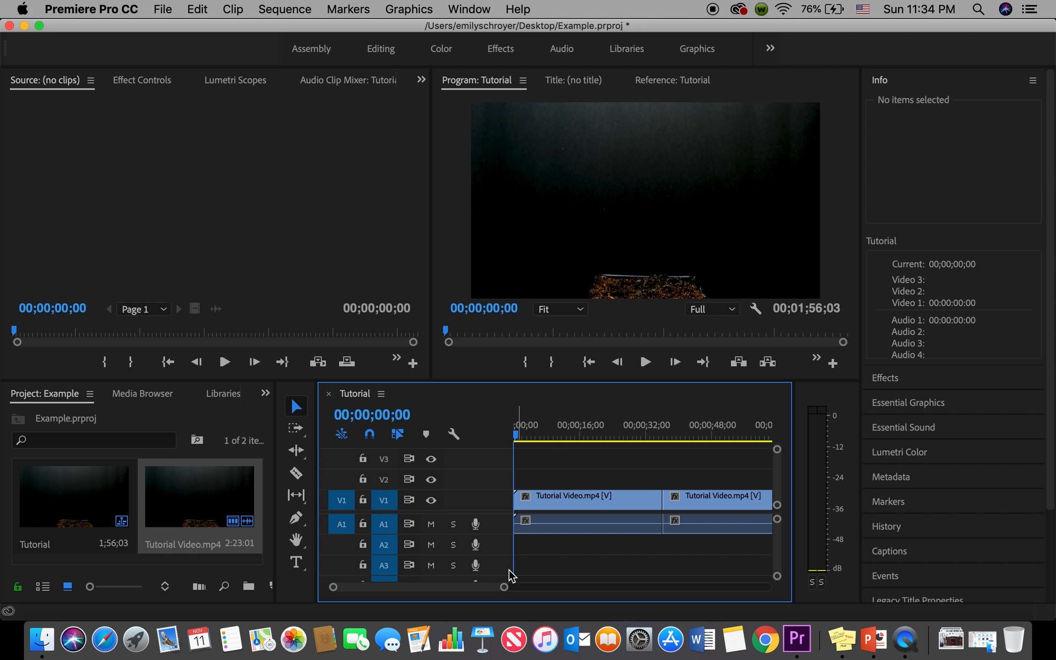
- Unlink the video and audio of both remaining Tutorial Video.mp4 segments and clear the selection
drag(504, 587, 514, 589)
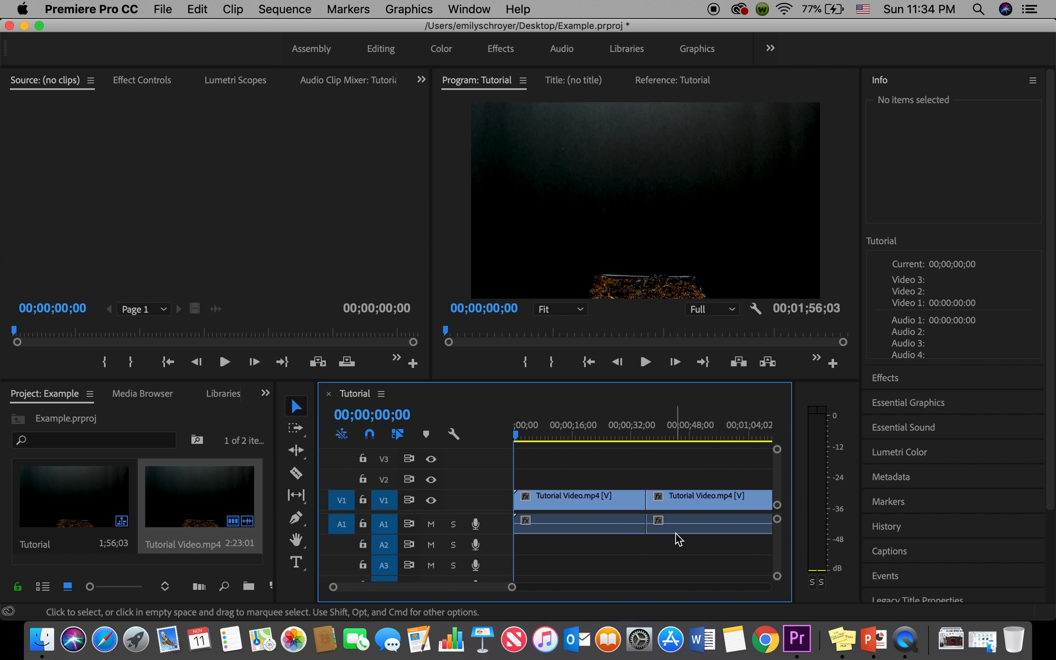
drag(587, 470, 692, 522)
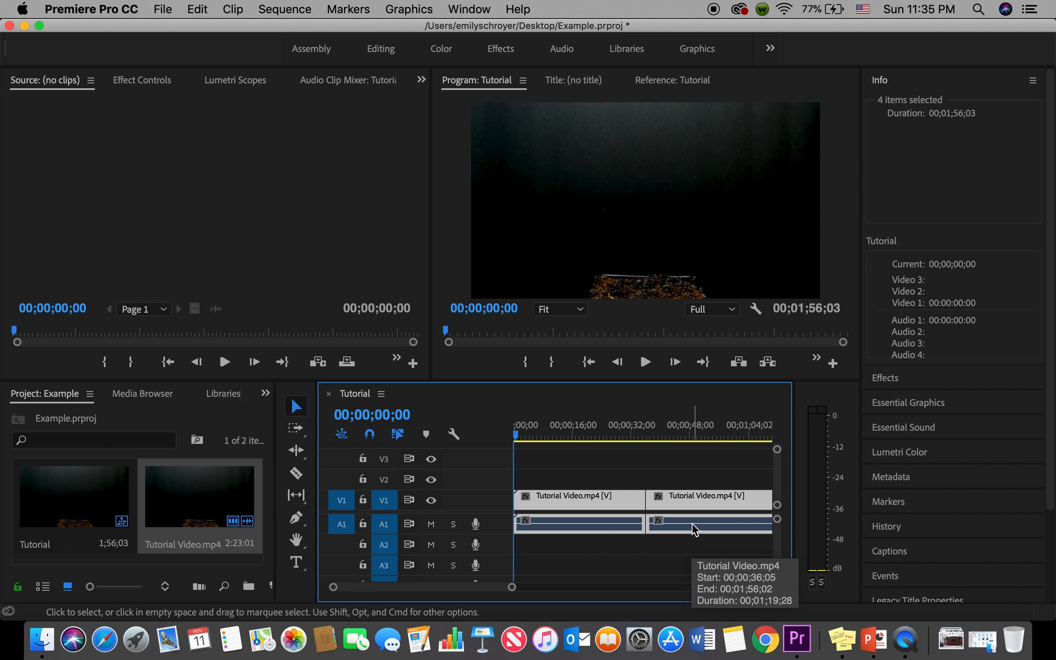
right_click(608, 502)
mouse_move(715, 607)
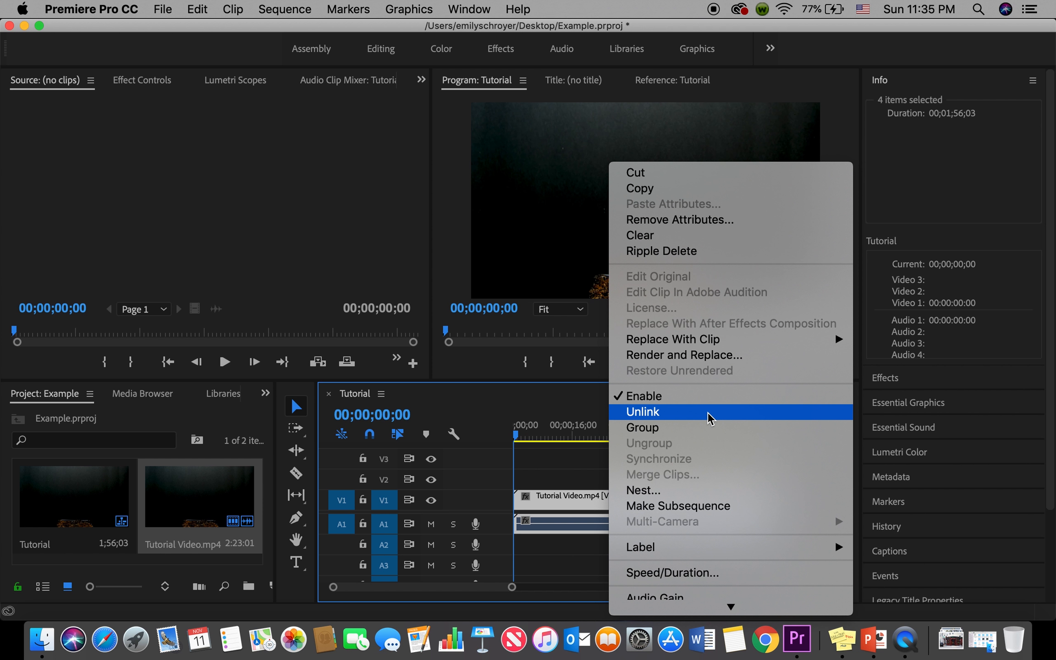
click(709, 412)
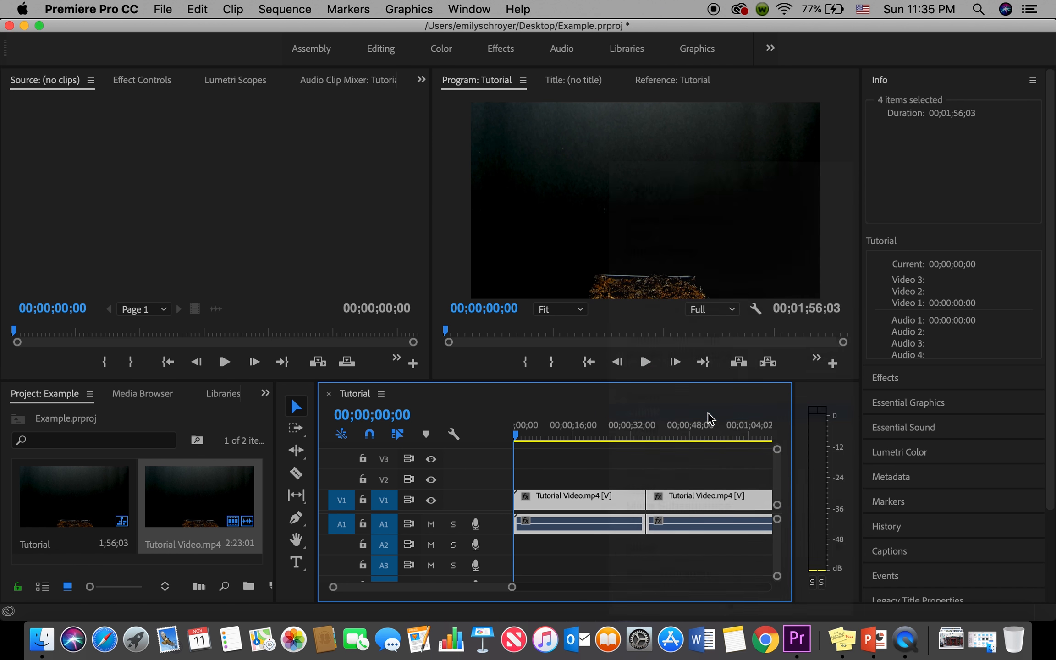
click(572, 494)
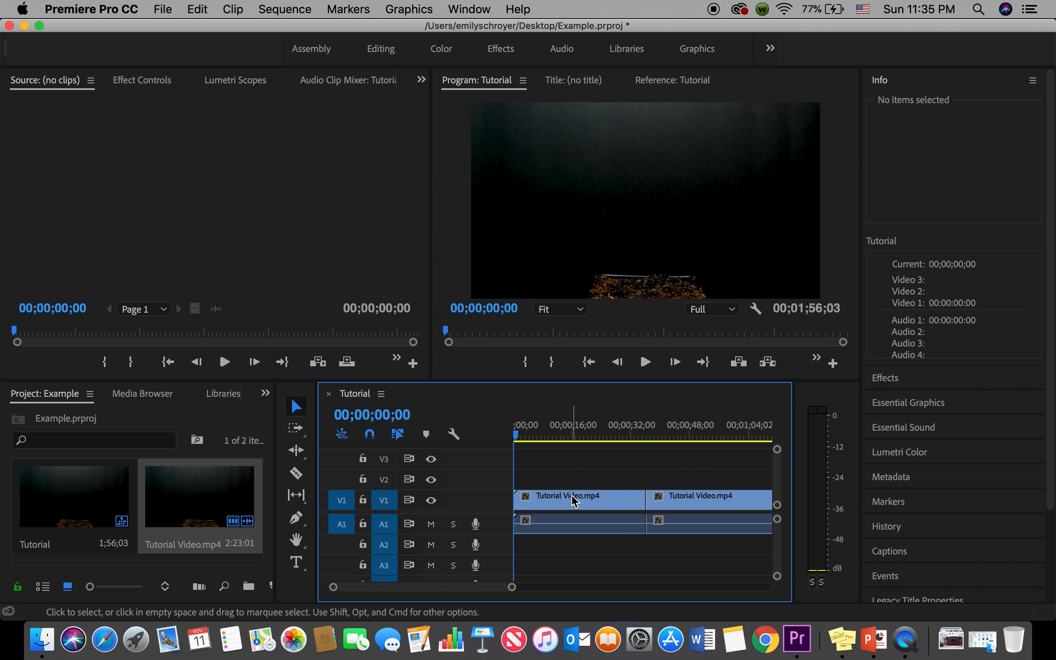
- Try moving the second audio segment on A1 away from its video segment, and undo the move
click(572, 497)
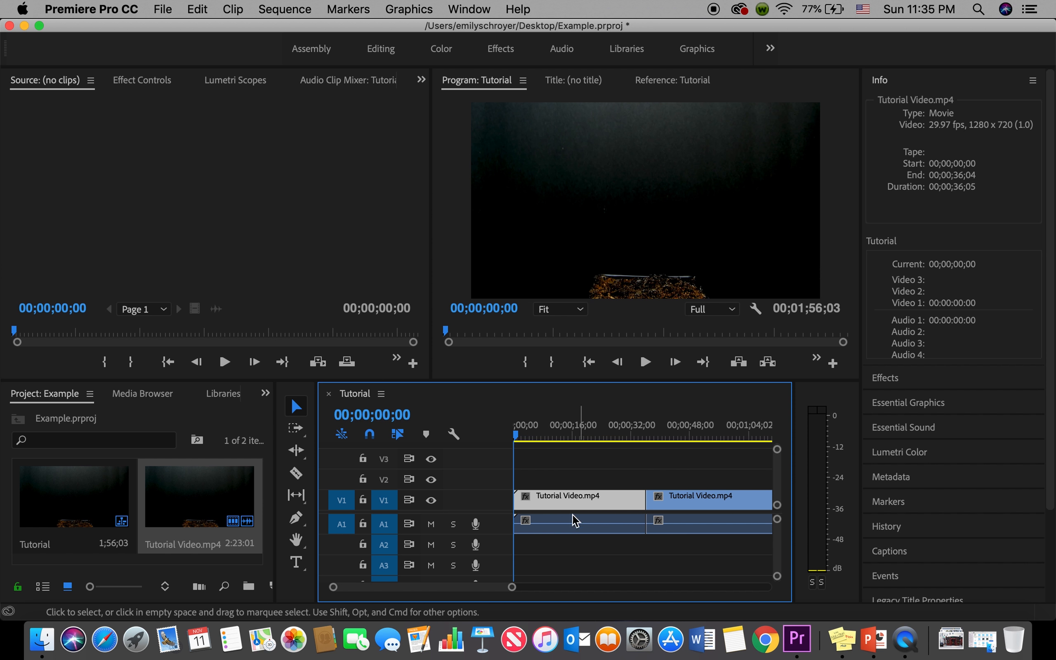
click(544, 527)
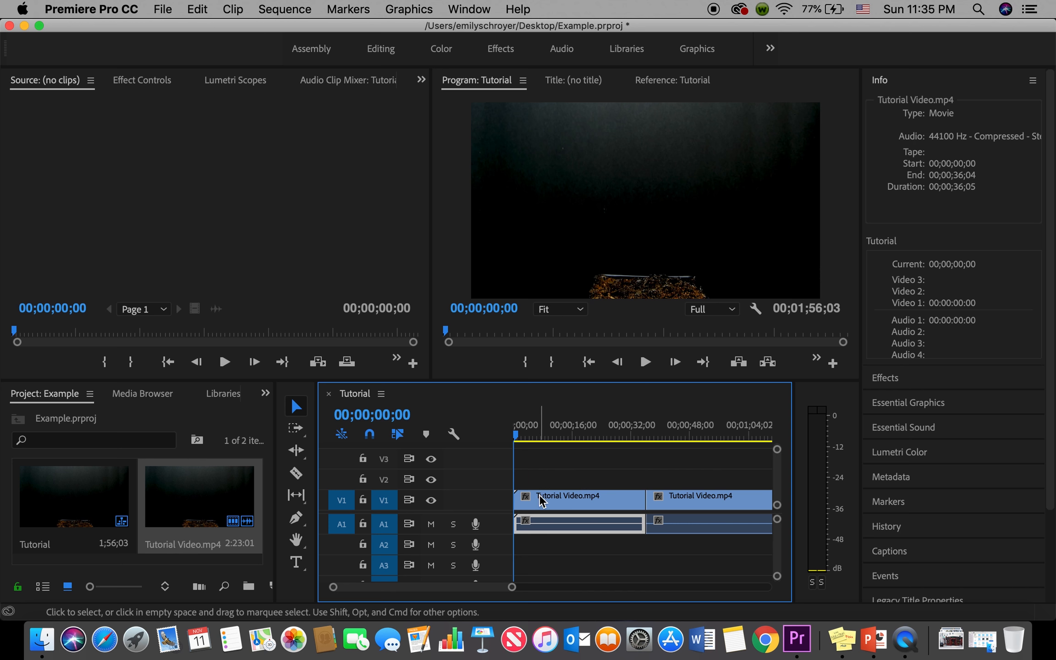
drag(539, 494, 563, 526)
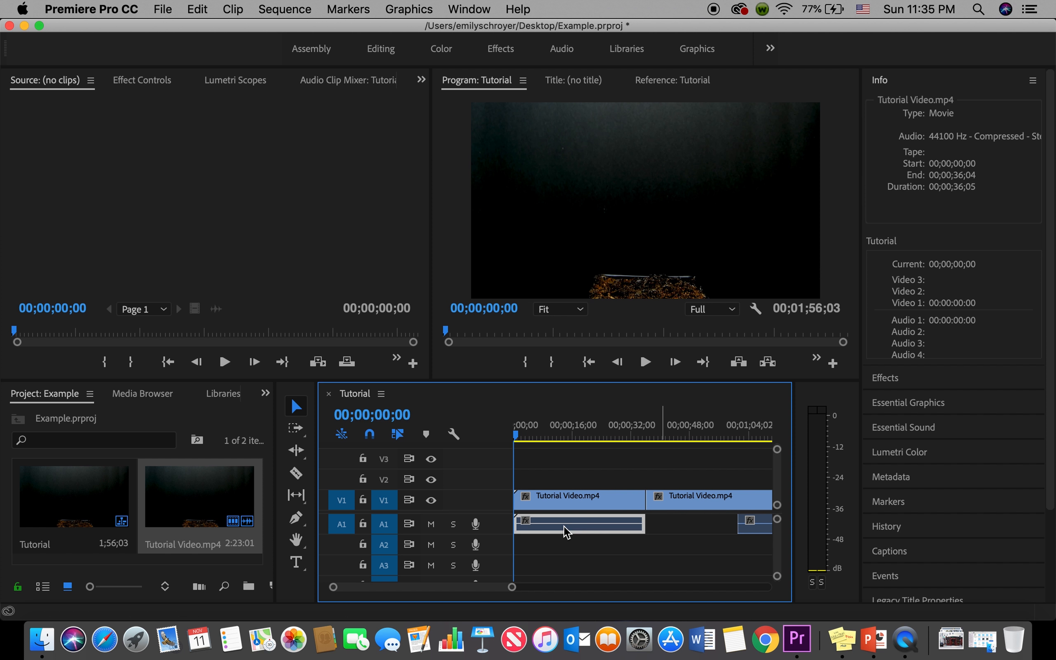
key(super+z)
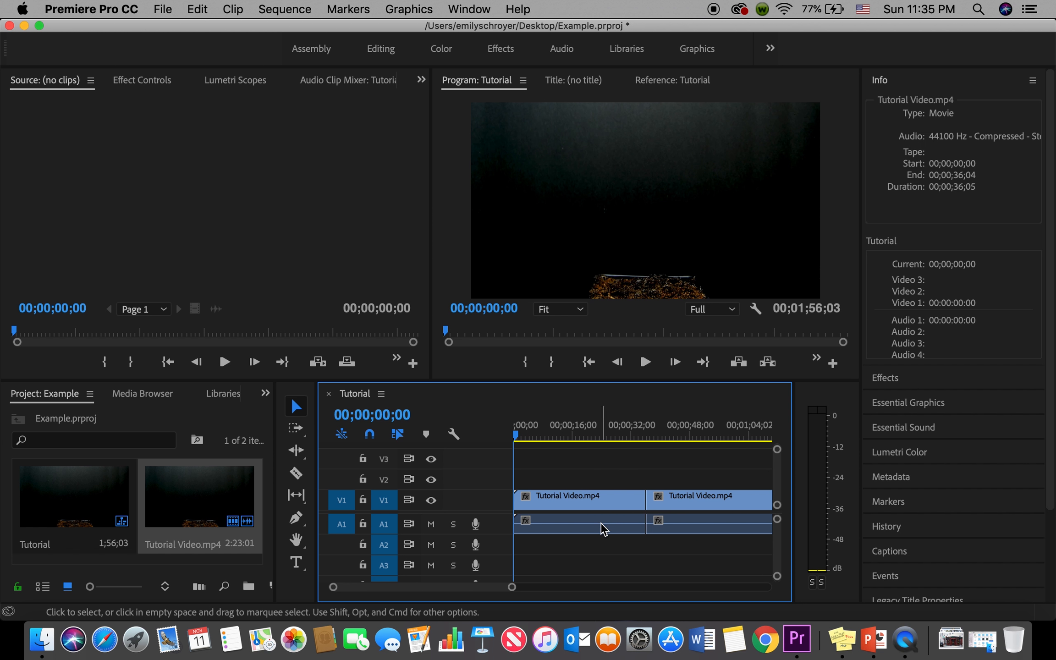
- Delete both original audio segments from track A1, keeping the playhead at the sequence start
click(582, 531)
drag(581, 552, 717, 520)
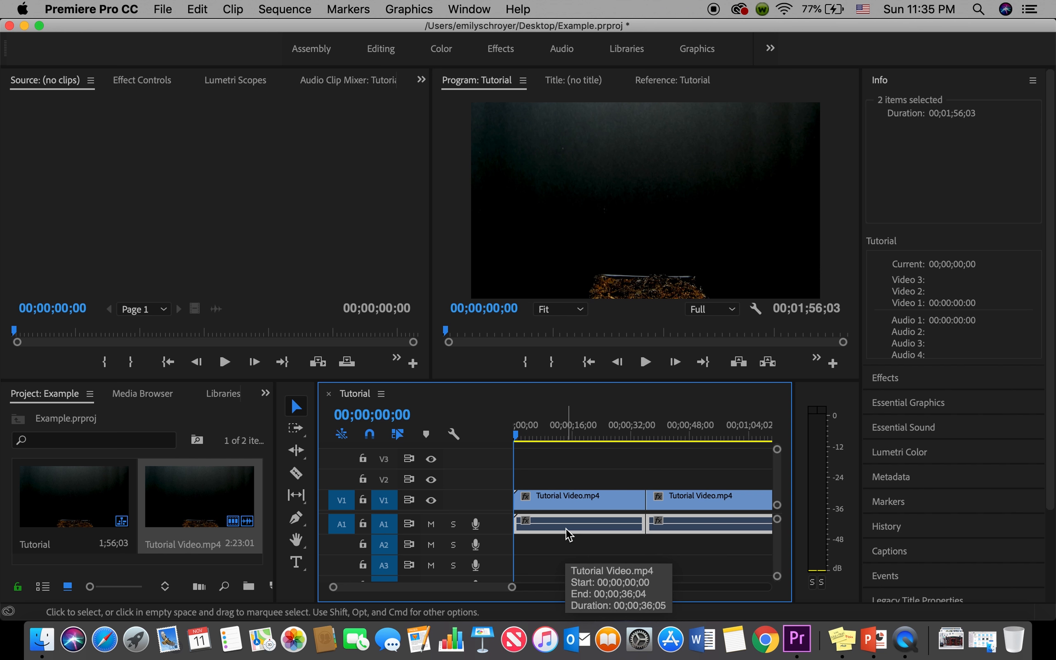
key(Delete)
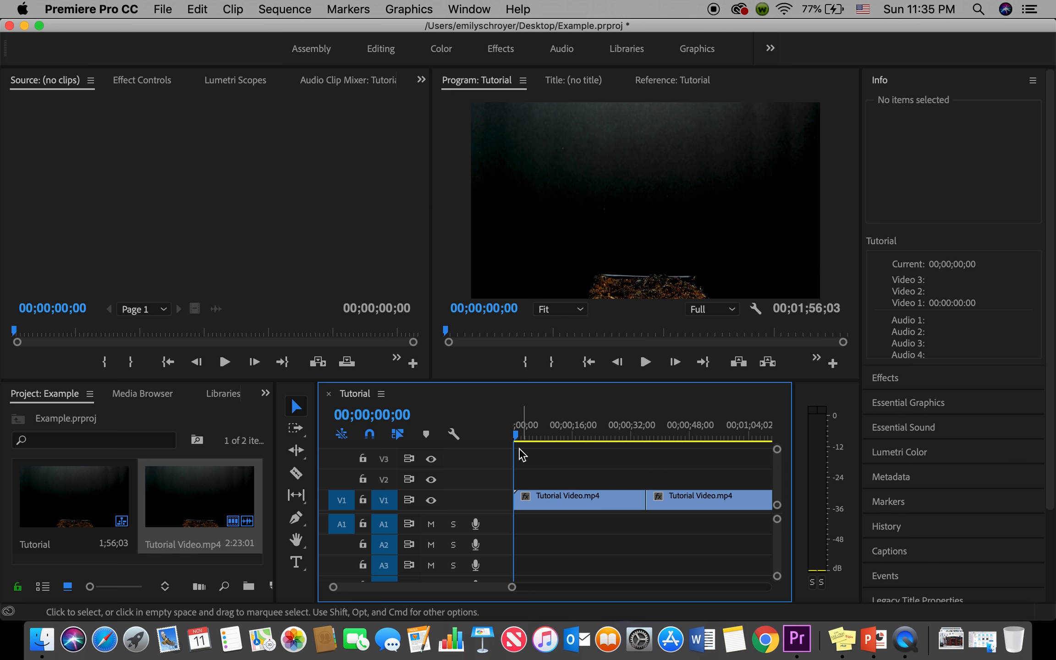
drag(517, 434, 500, 468)
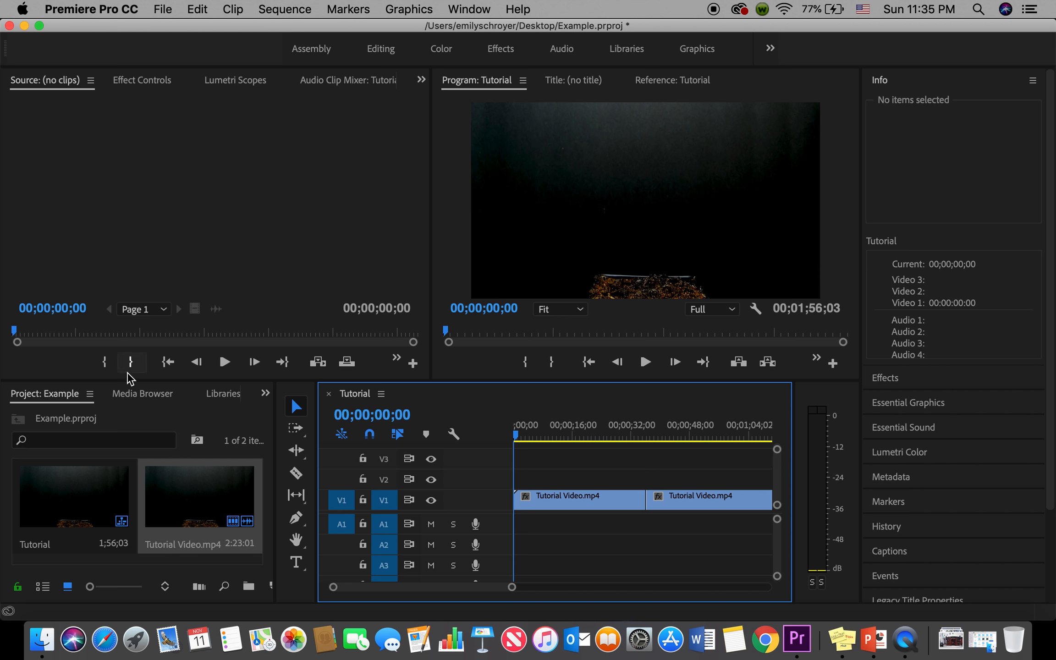
- Import Tutorial Audio.m4a from the Desktop into the project
click(131, 412)
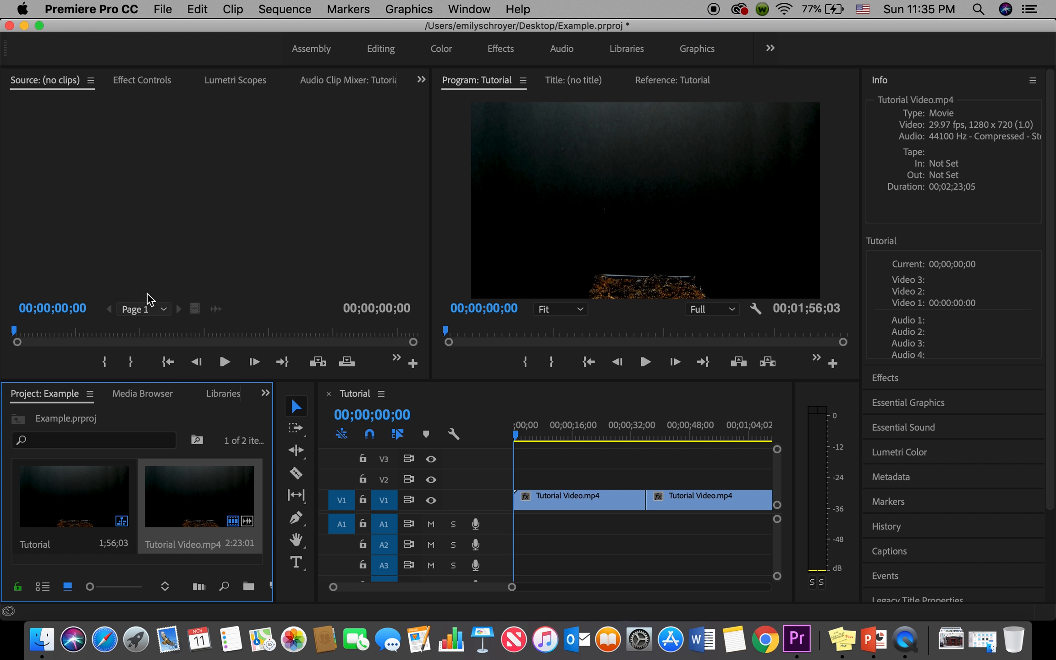
click(163, 10)
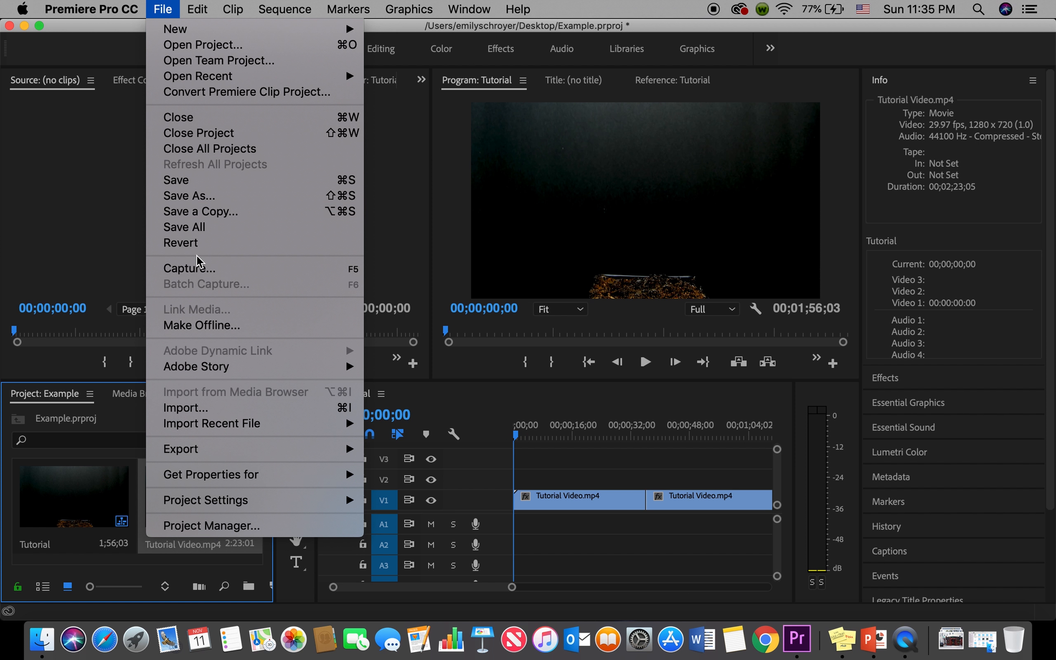
click(205, 410)
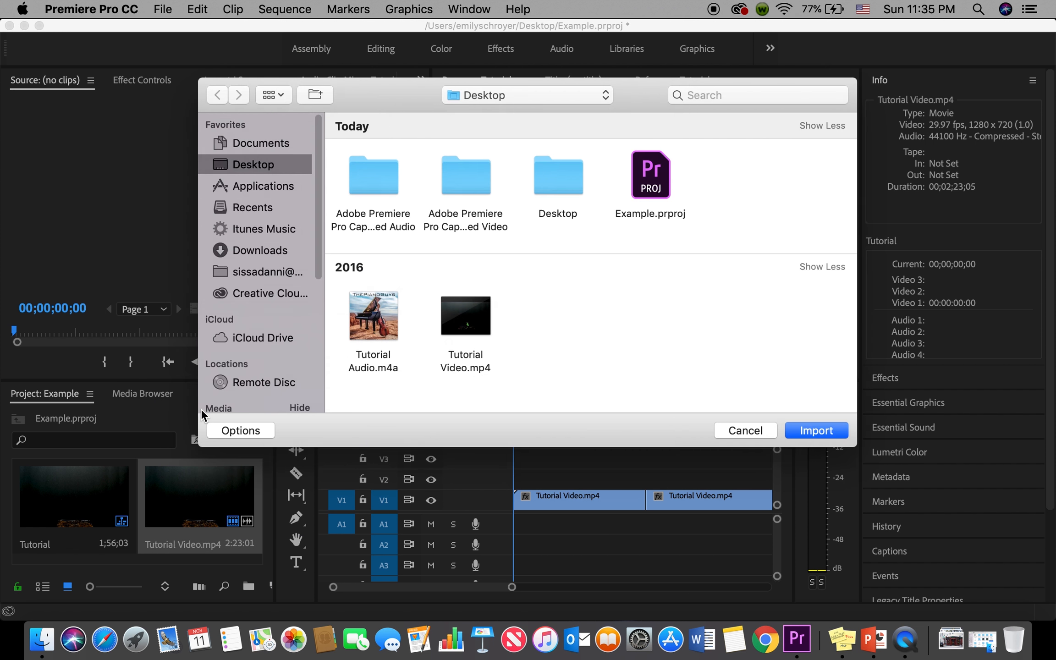
click(361, 312)
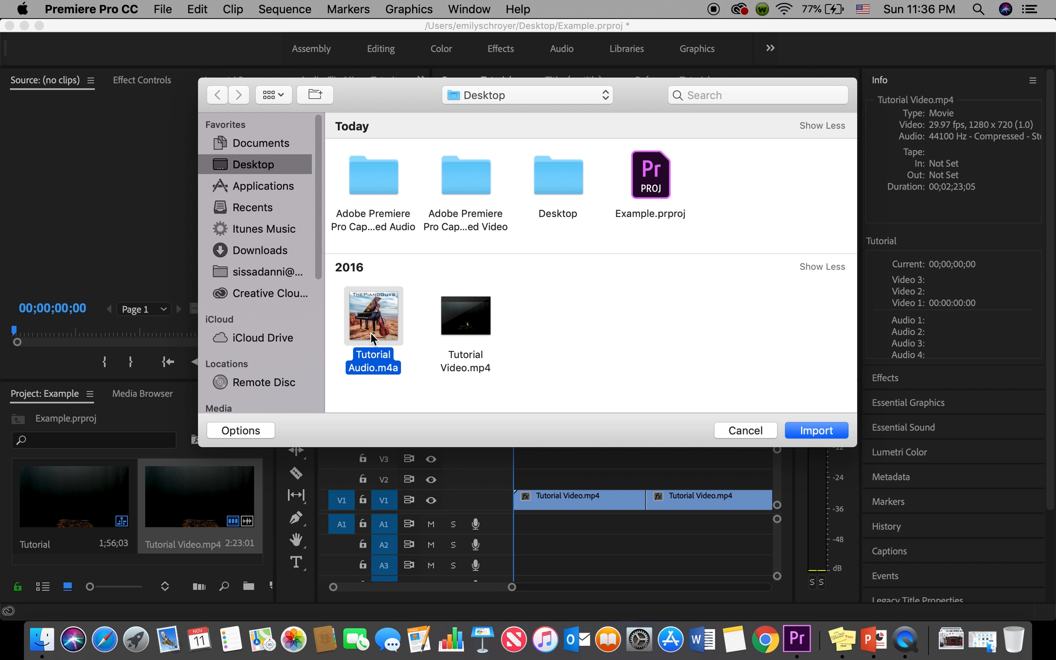
click(816, 429)
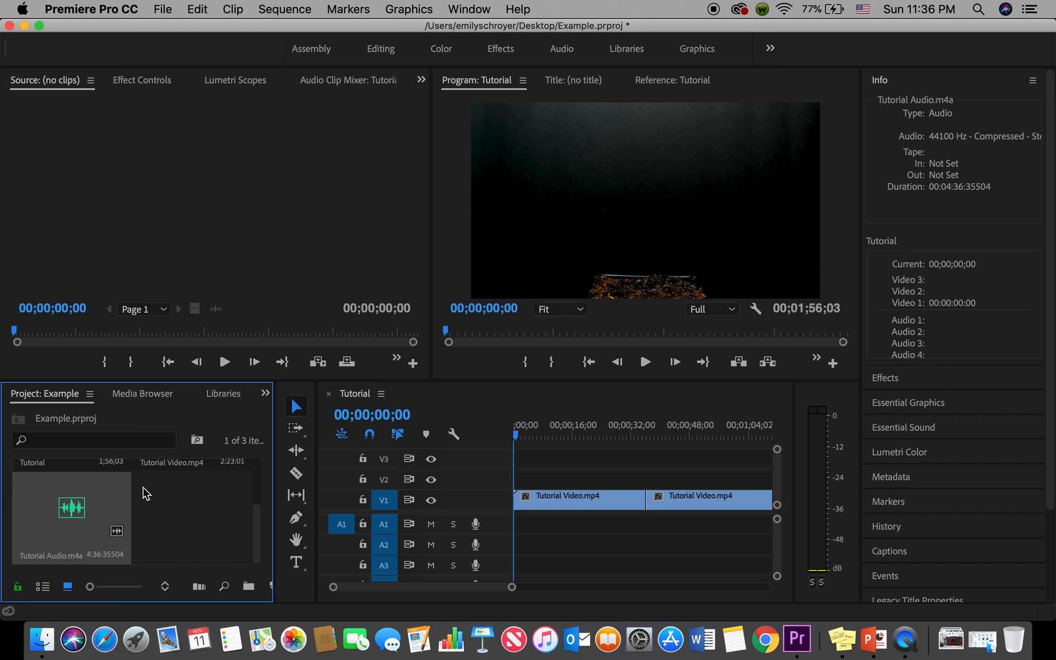
- Place Tutorial Audio.m4a on track A1 at the start of the Tutorial sequence
scroll(146, 494, up, 3)
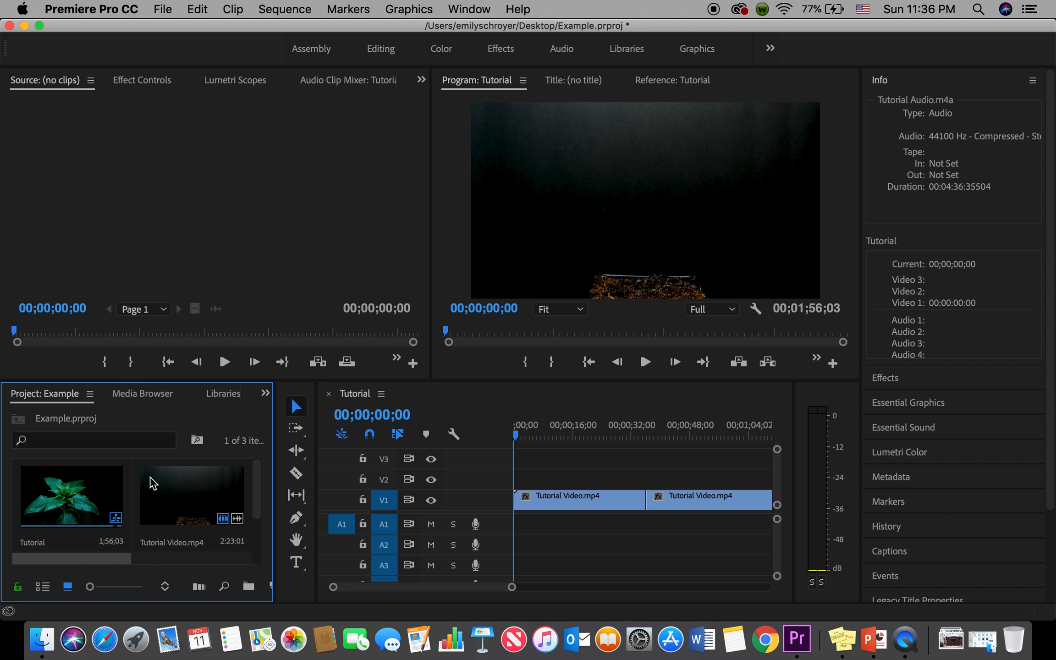
scroll(147, 496, down, 3)
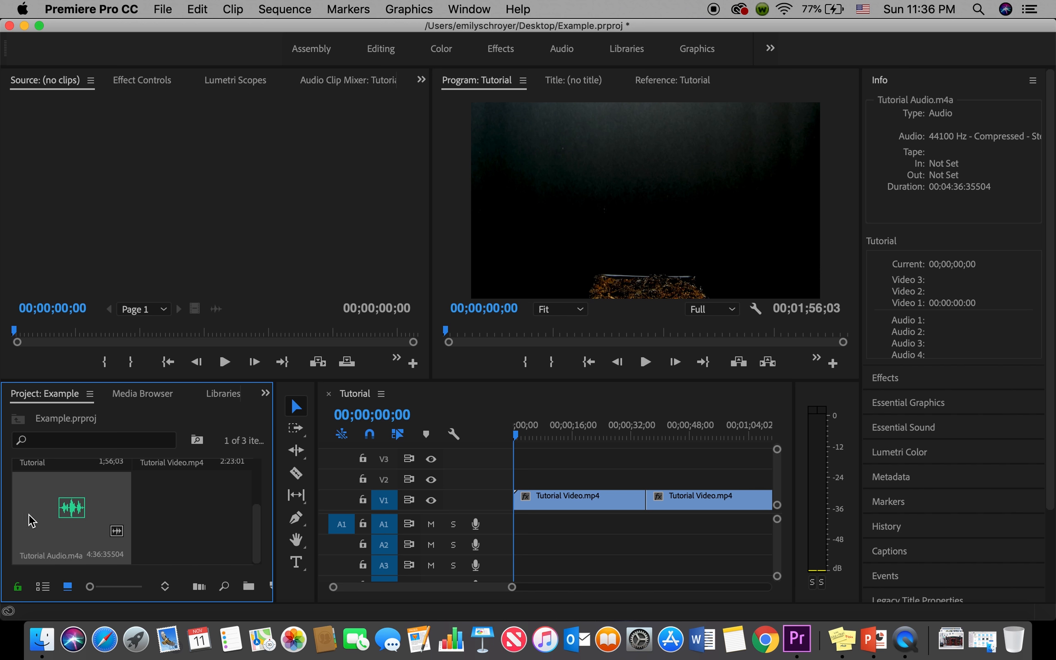
drag(26, 514, 503, 535)
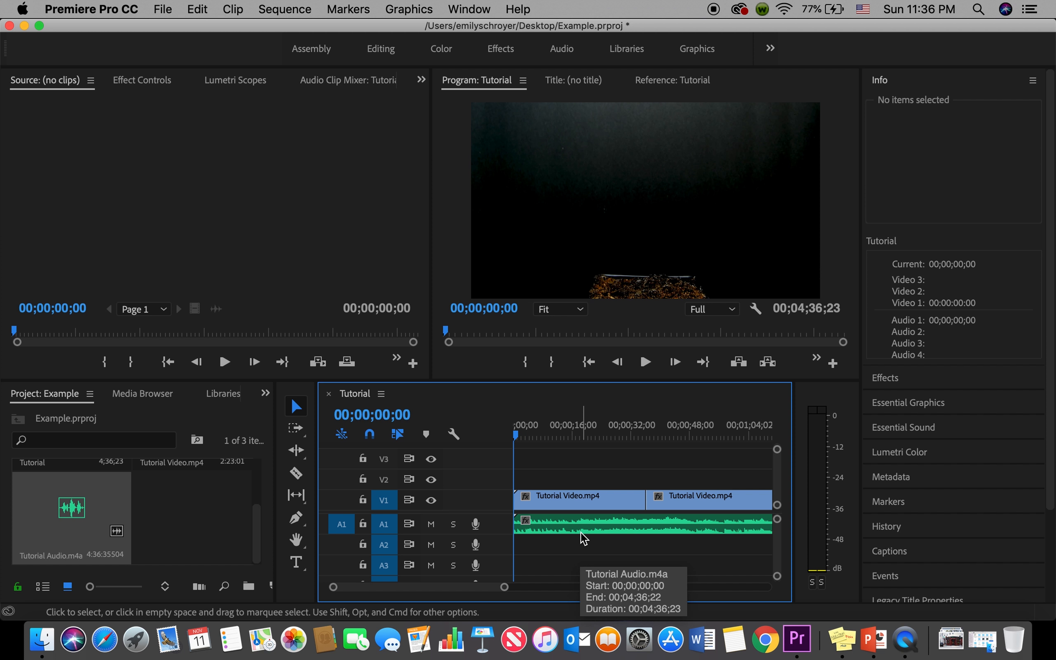
- Examine the timeline to compare where the audio on A1 and the video on V1 end
scroll(582, 536, right, 5)
scroll(582, 536, right, 8)
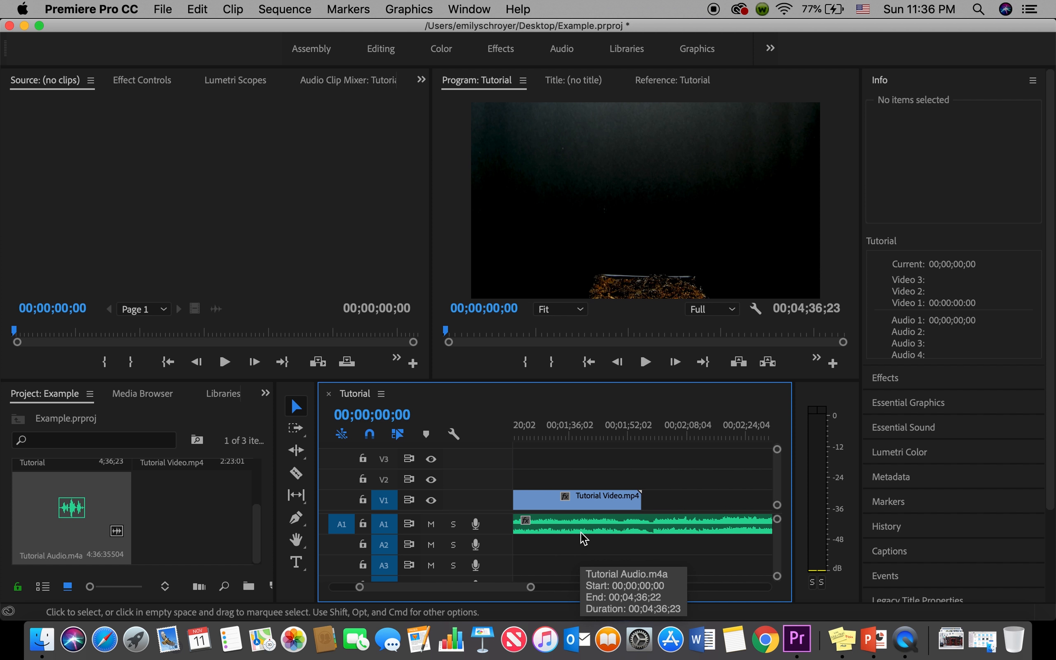
scroll(582, 537, left, 8)
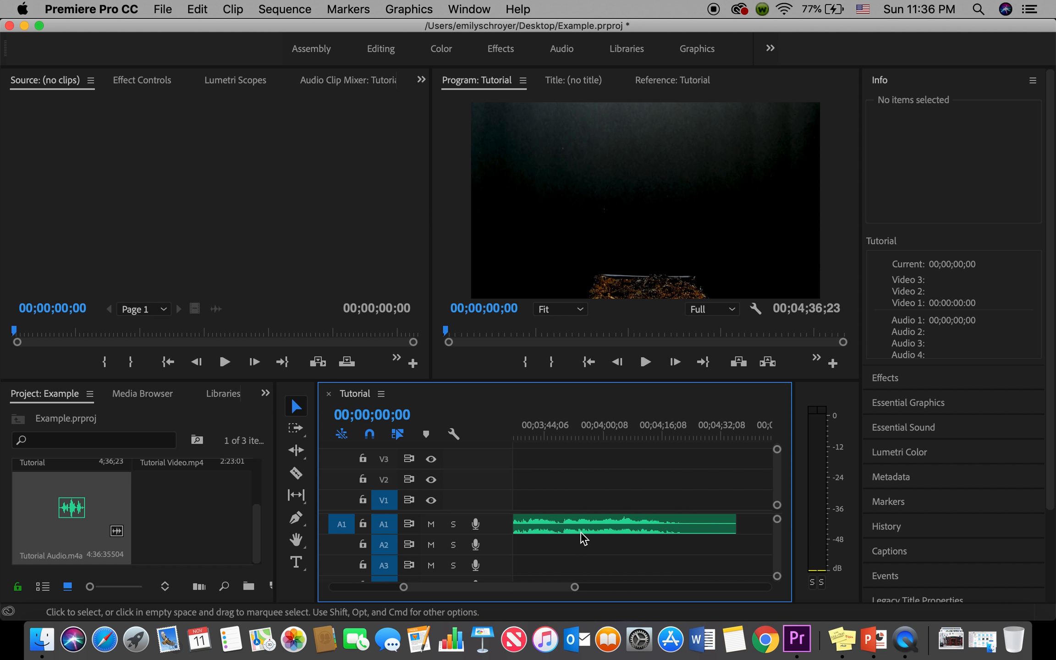
scroll(582, 536, down, 1)
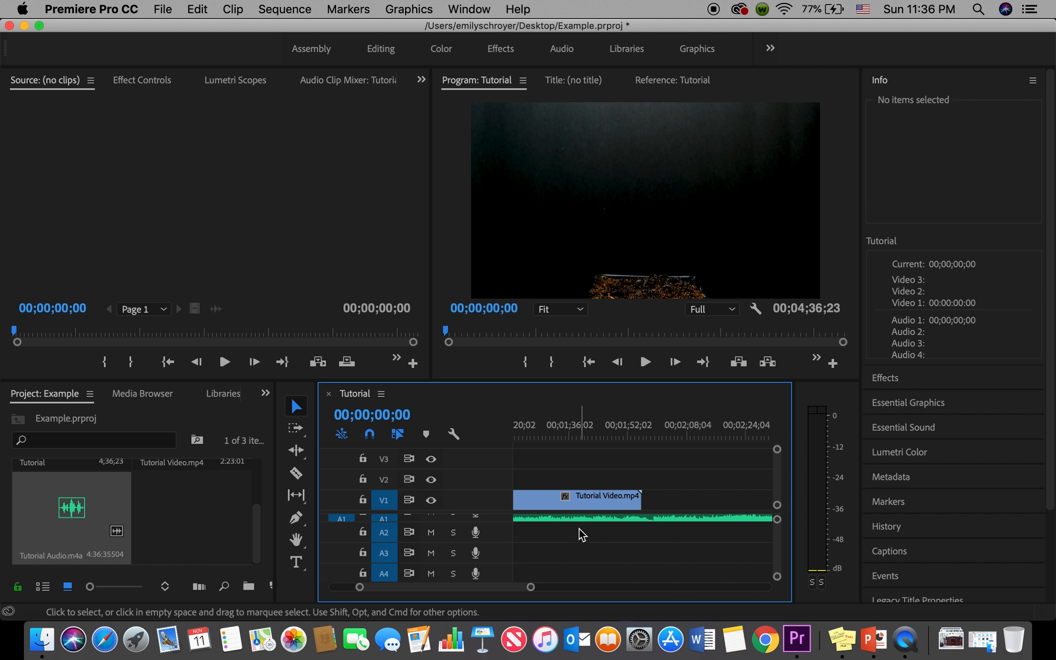
scroll(579, 528, up, 1)
scroll(580, 523, left, 2)
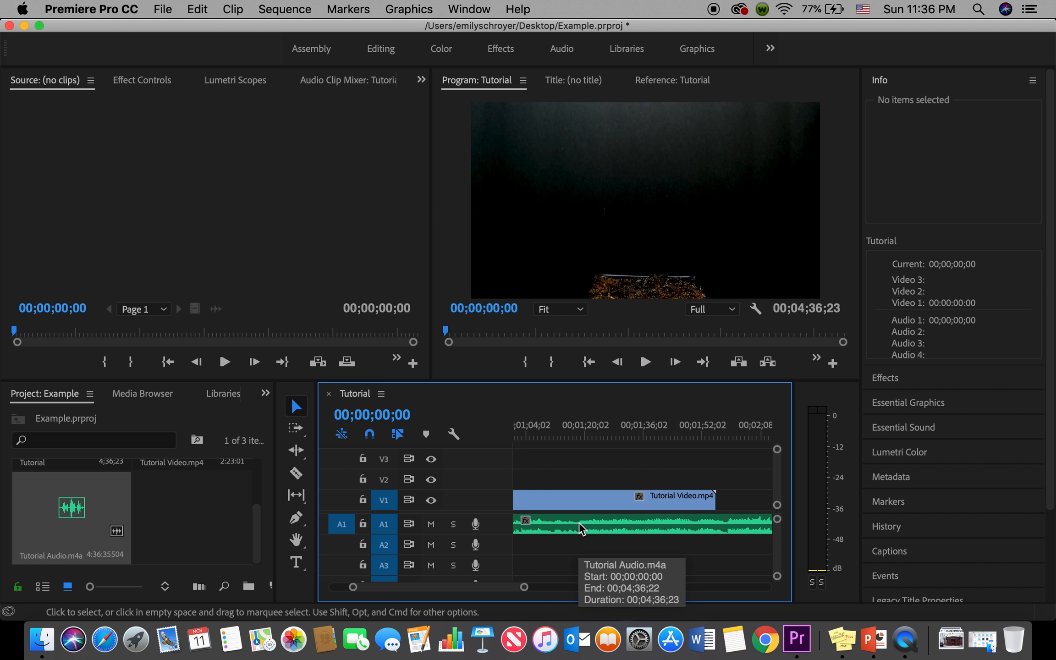
scroll(580, 522, left, 5)
scroll(579, 522, right, 10)
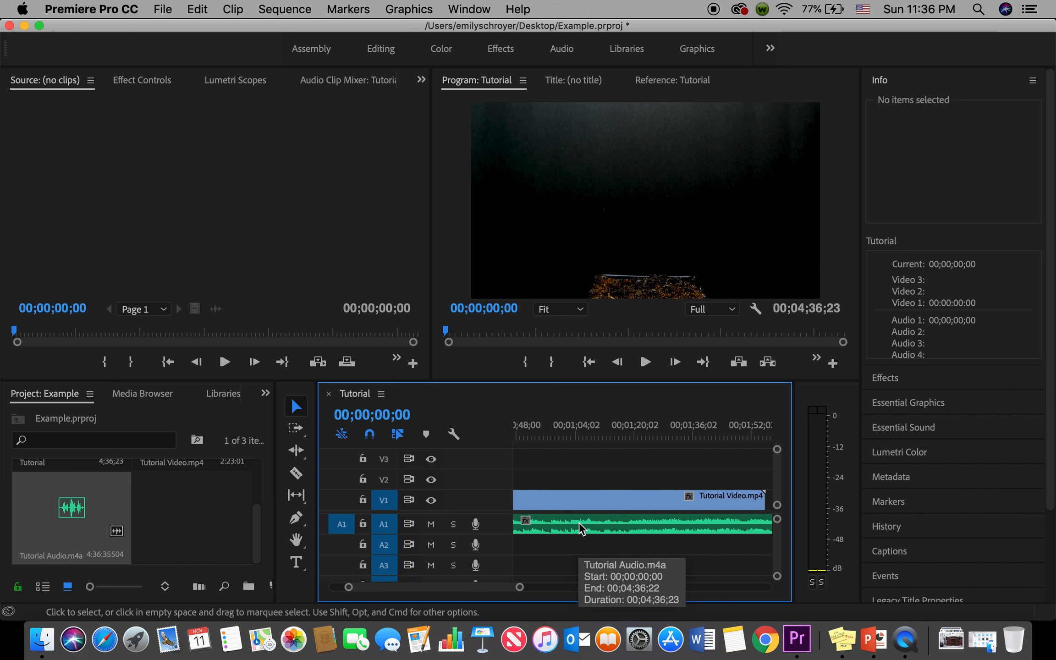
scroll(580, 522, right, 10)
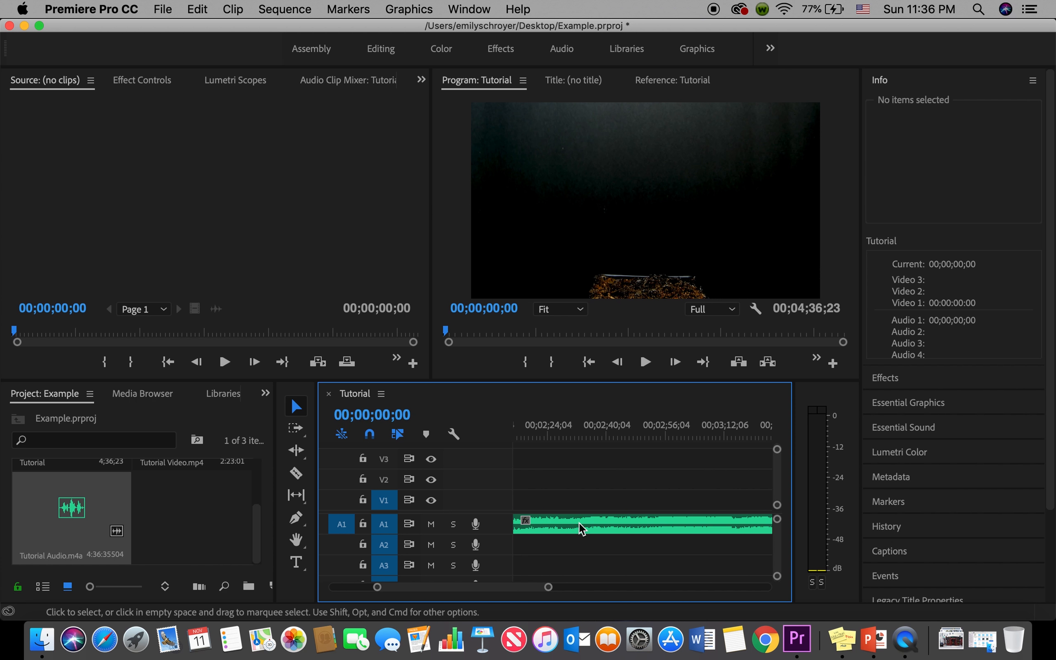
scroll(579, 523, left, 20)
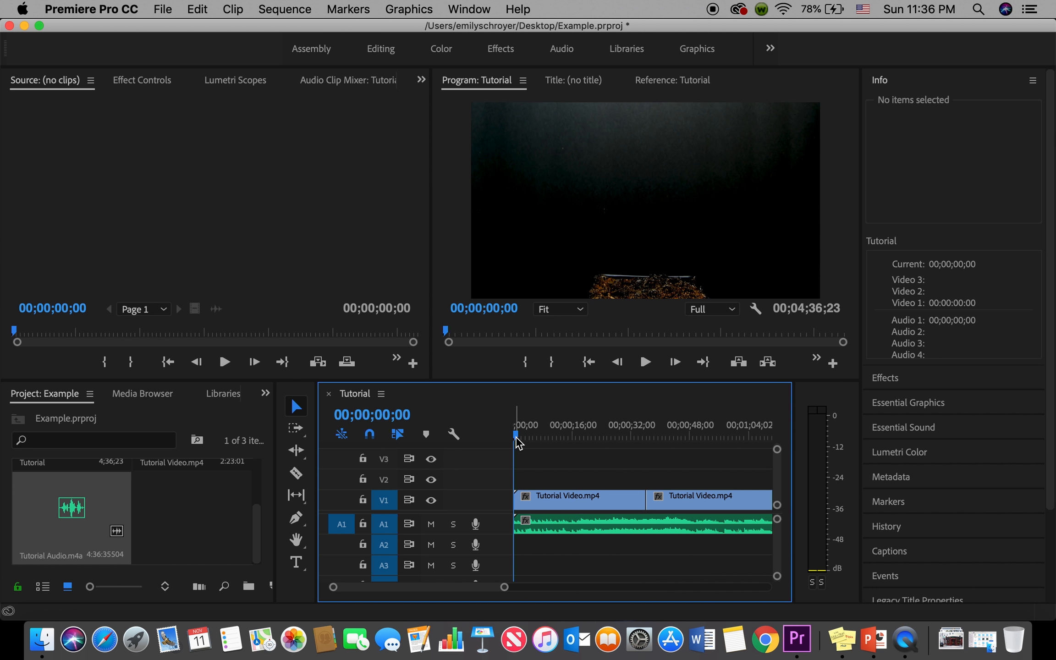
- Split Tutorial Audio.m4a on track A1 with the Razor tool near the end of the video, at 00;01;55;20
drag(517, 442, 686, 448)
drag(555, 439, 701, 439)
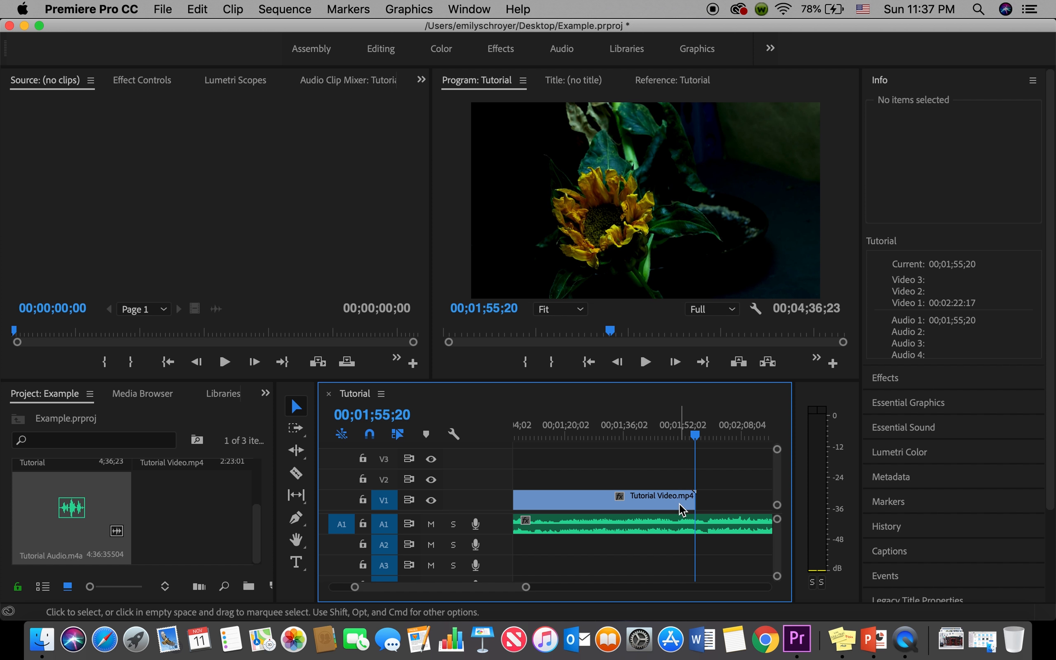
click(296, 472)
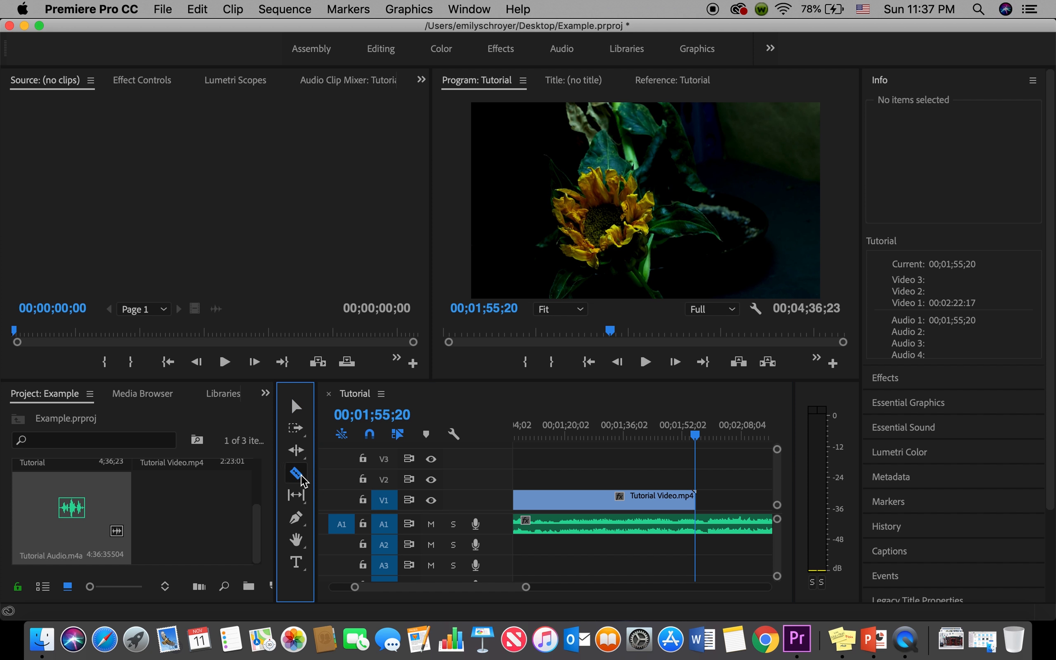
click(700, 524)
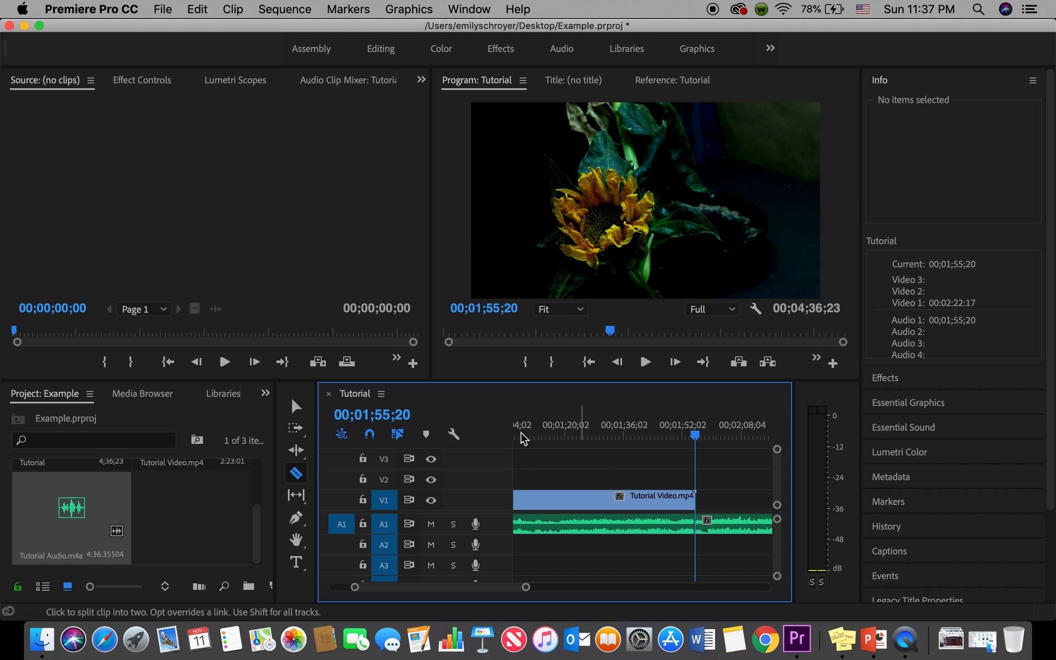
- Delete the surplus A1 audio segment after the cut and return the playhead to the start of the sequence
click(296, 407)
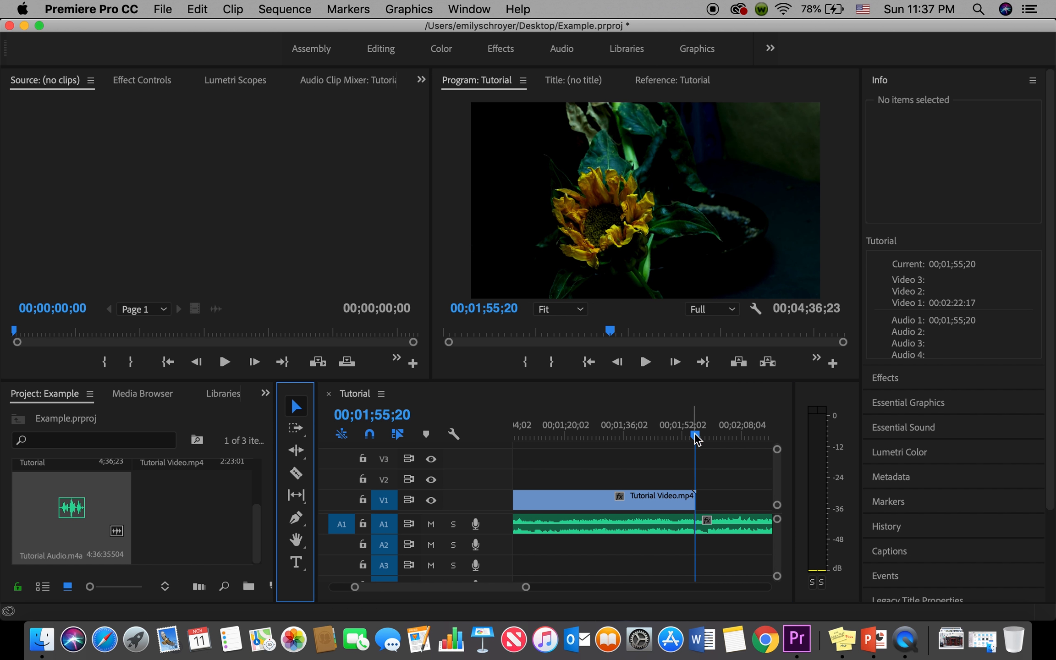
drag(696, 436, 721, 435)
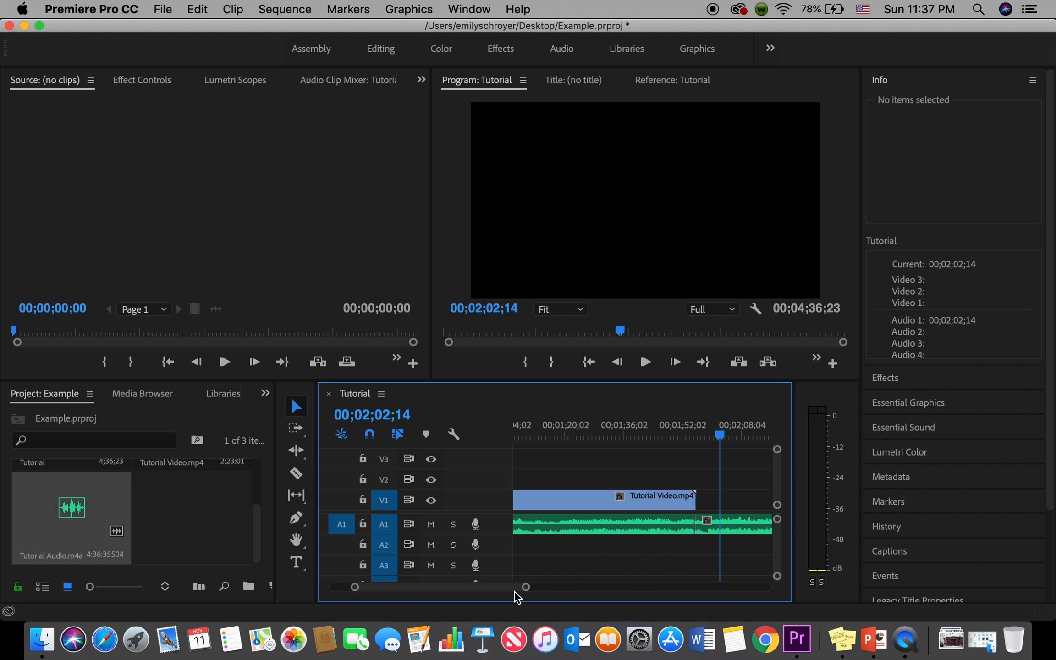
drag(526, 587, 531, 587)
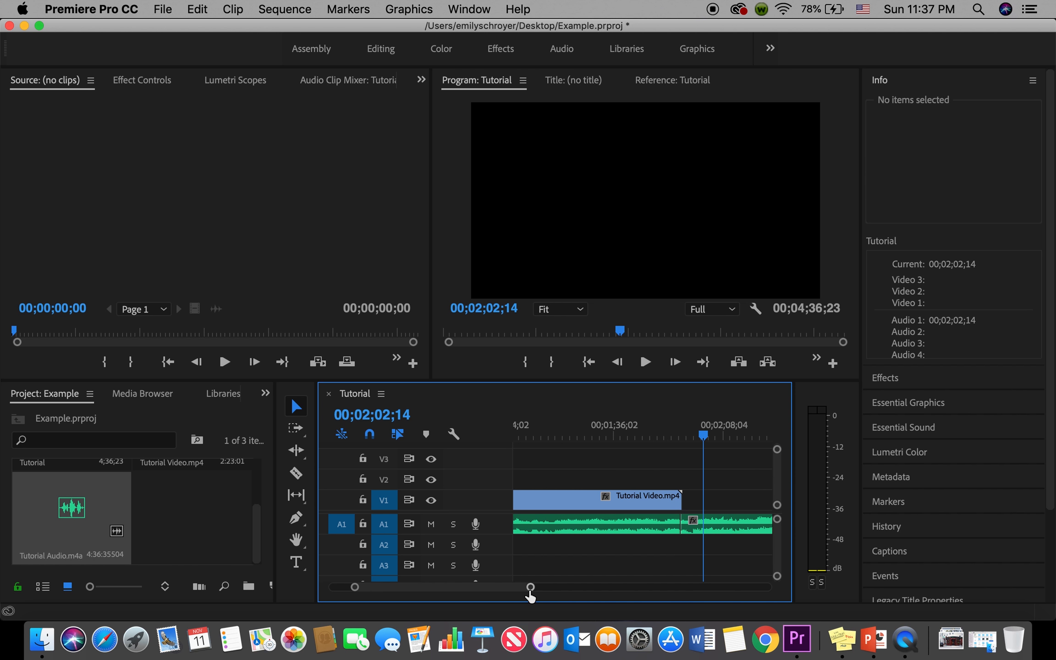
click(757, 533)
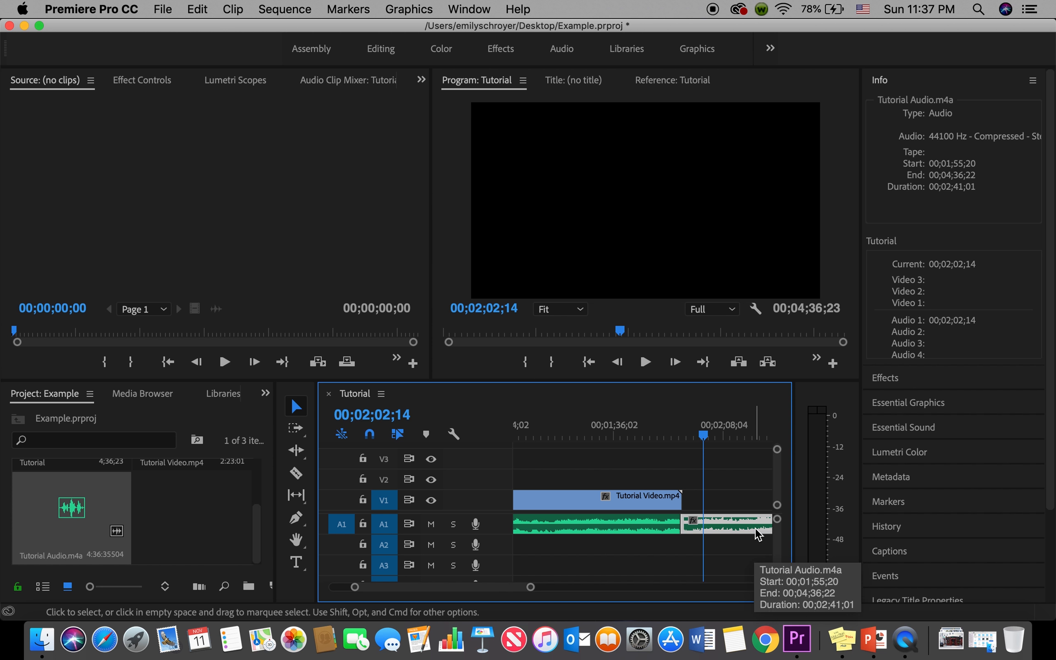
key(Delete)
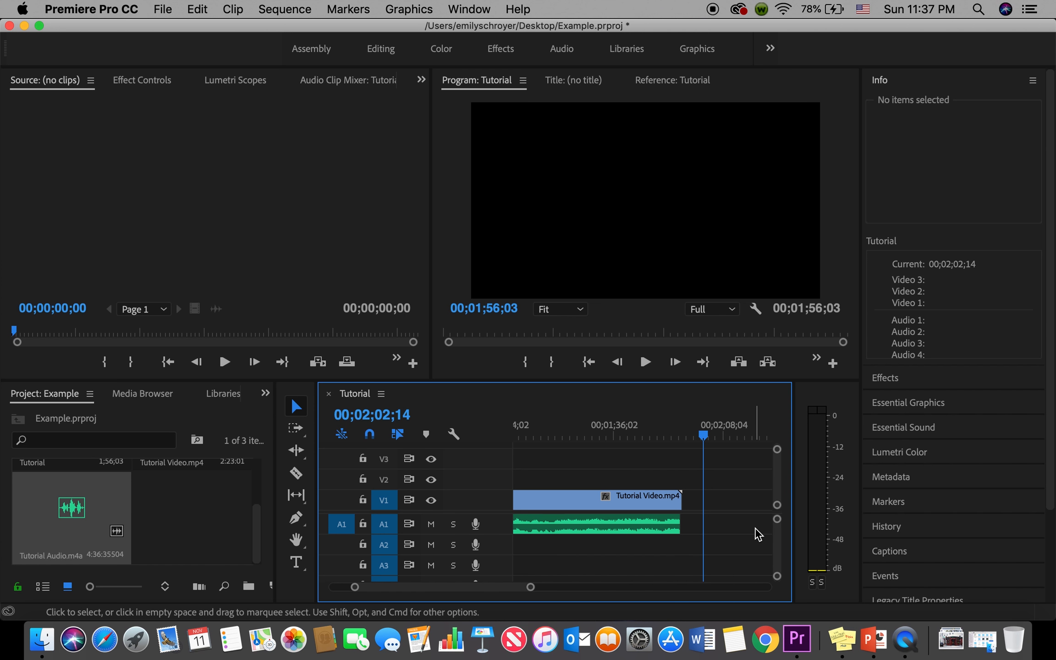
drag(703, 438, 284, 448)
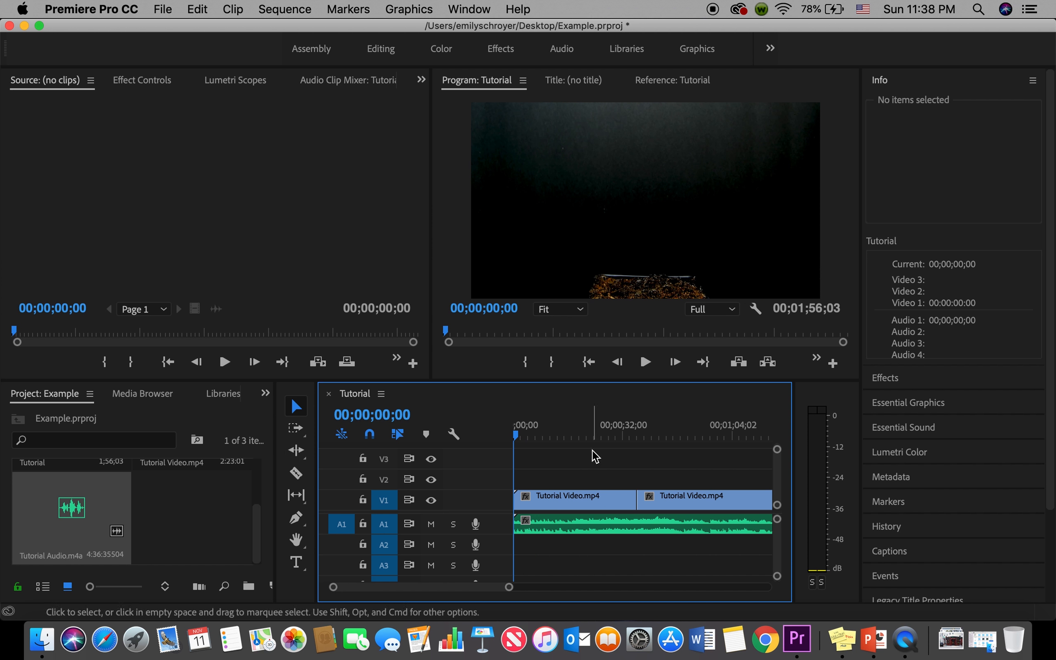